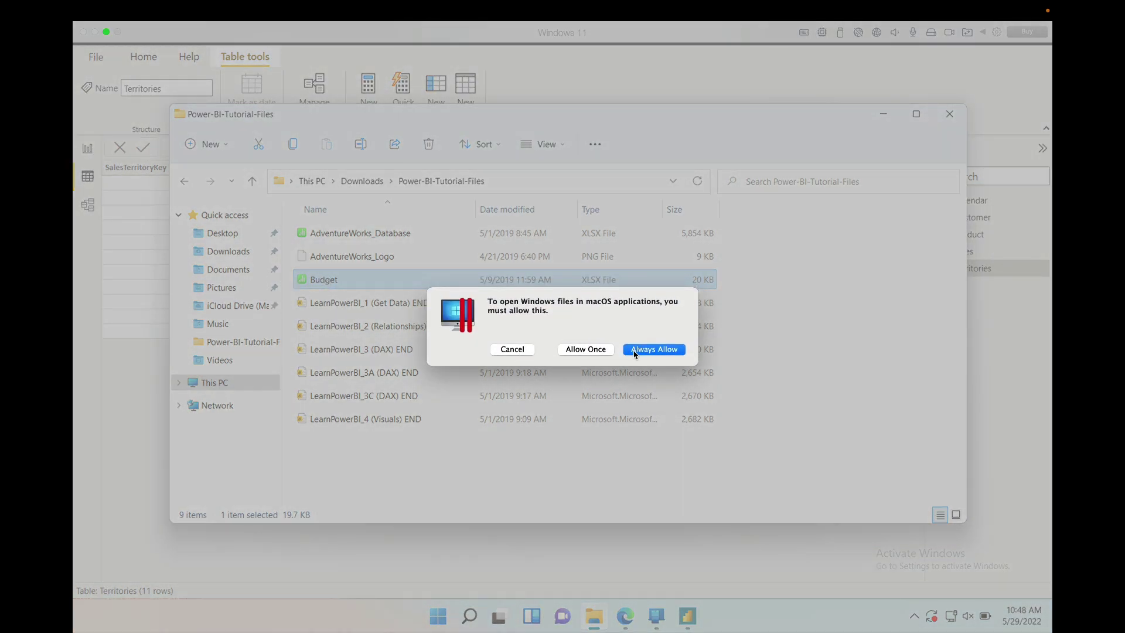
# Step: Always allow Windows files to open in macOS apps so Budget.xlsx opens in Numbers
pyautogui.click(640, 351)
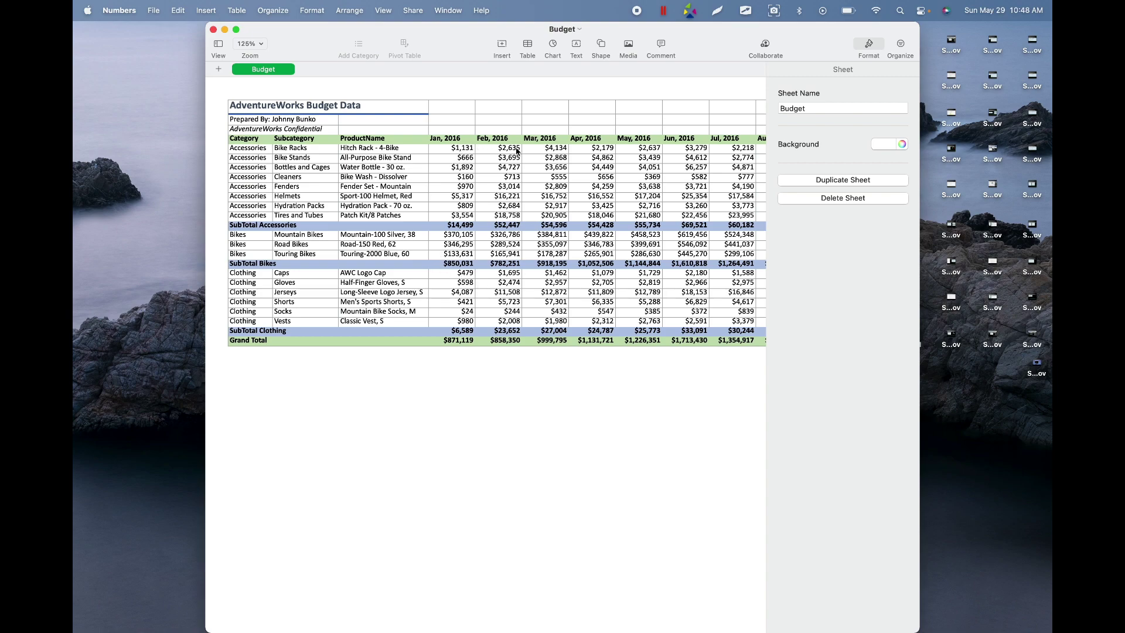
# Step: Scroll across the AdventureWorks Budget table in Numbers, then return to the Windows desktop
pyautogui.hscroll(-2, 545, 193)
pyautogui.hscroll(10, 509, 146)
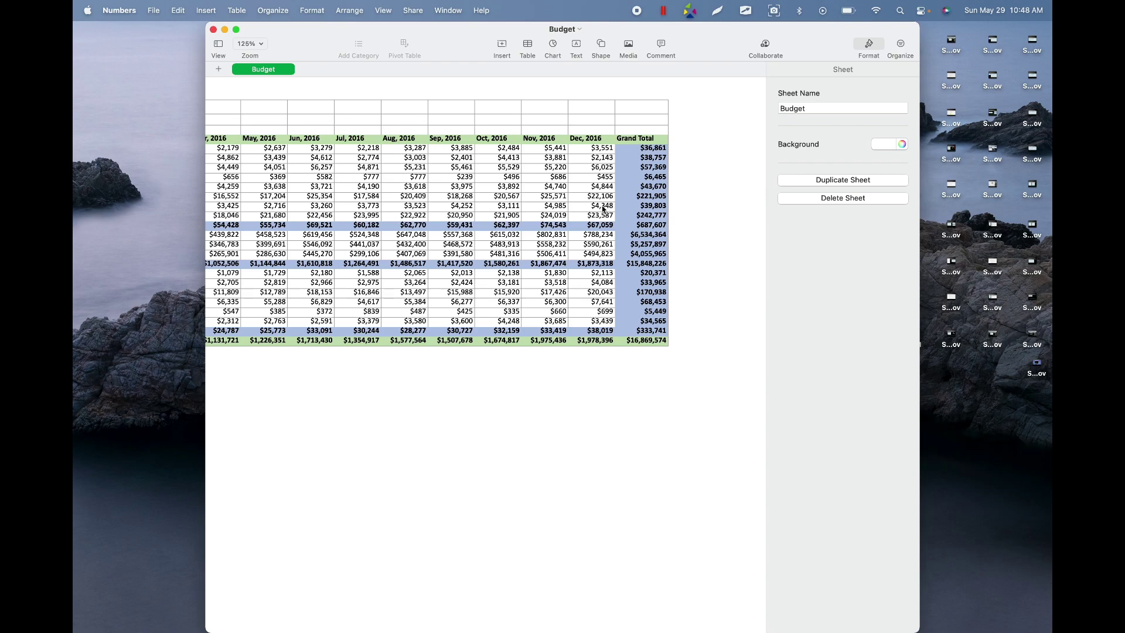
pyautogui.hscroll(-5, 603, 209)
pyautogui.hscroll(-5, 603, 210)
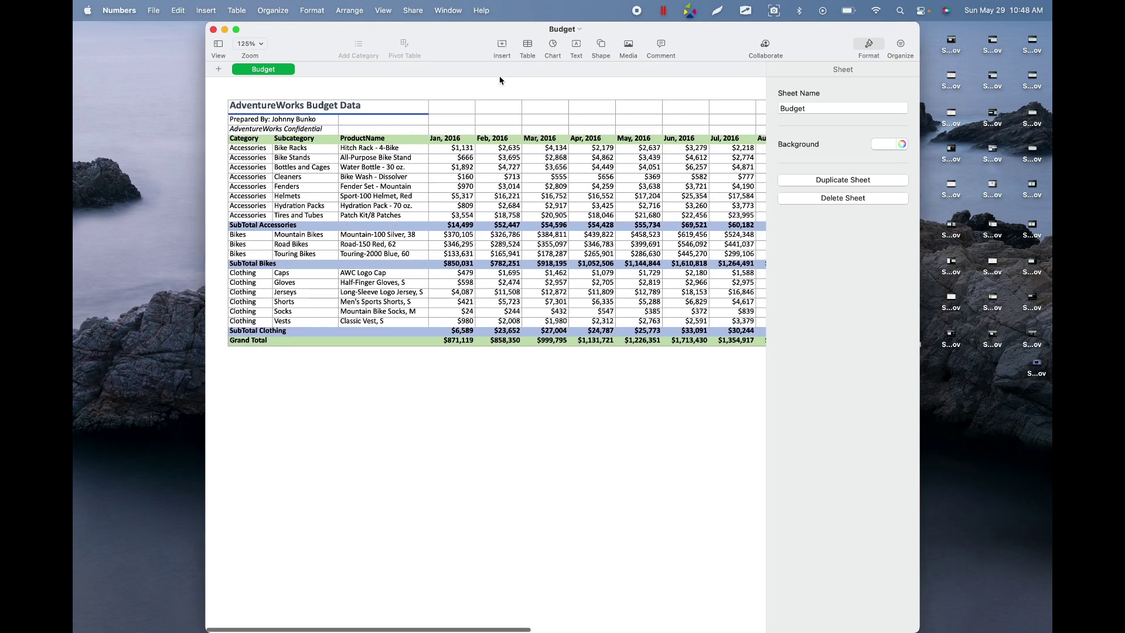
pyautogui.hscroll(1, 436, 223)
pyautogui.hscroll(-2, 437, 222)
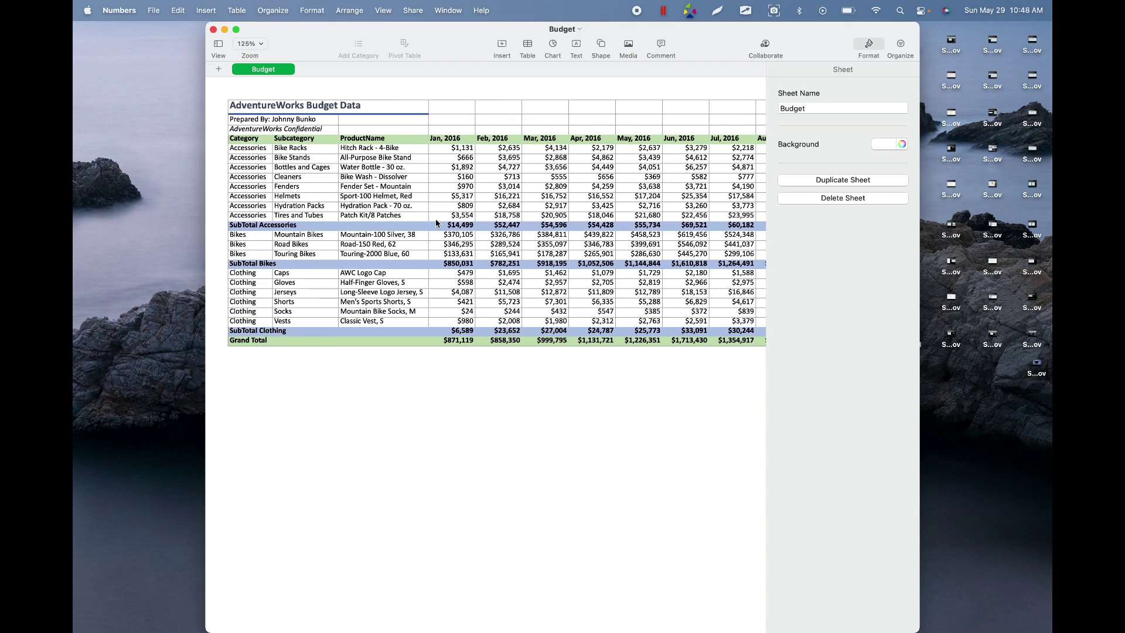
pyautogui.hotkey('ctrl', 'Right')
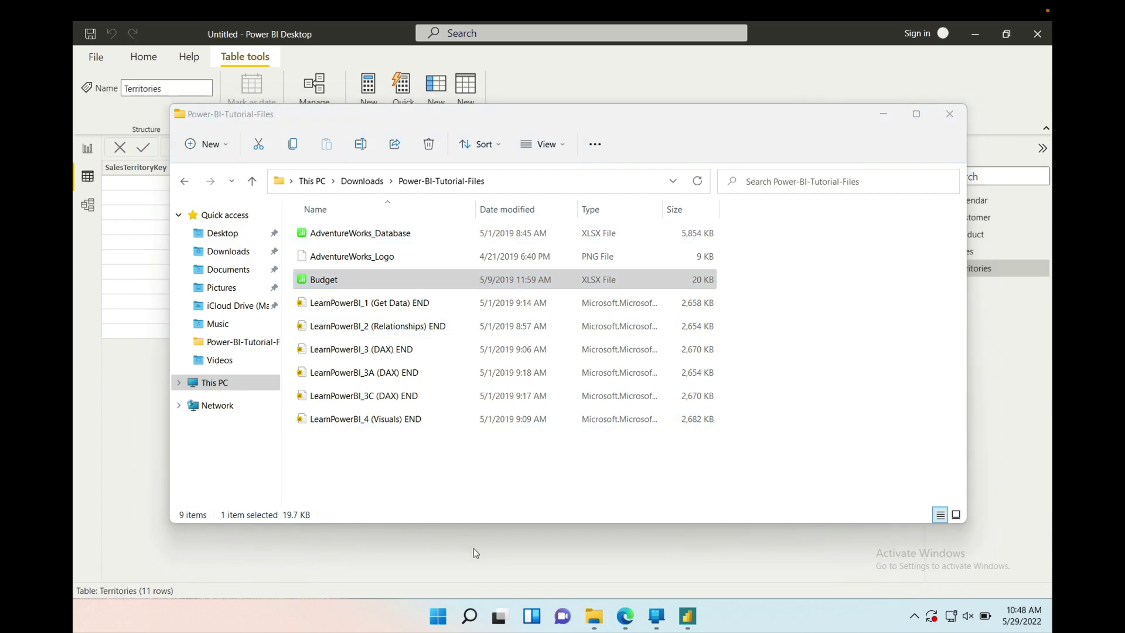
# Step: Close File Explorer and choose the Budget workbook via Get data > Excel workbook
pyautogui.click(950, 114)
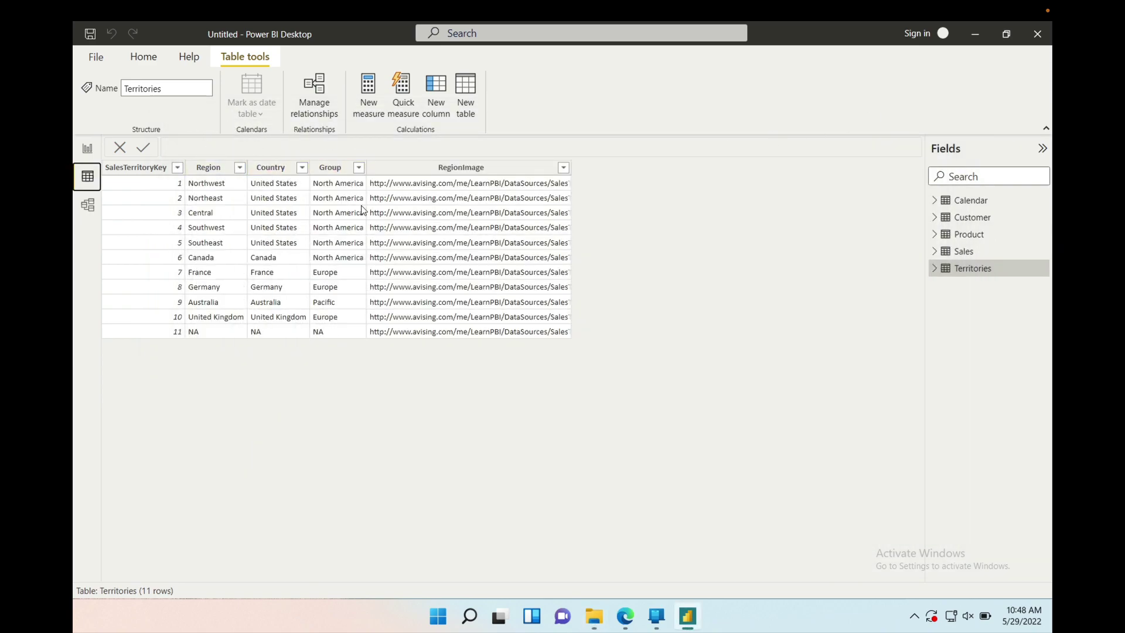
pyautogui.click(141, 59)
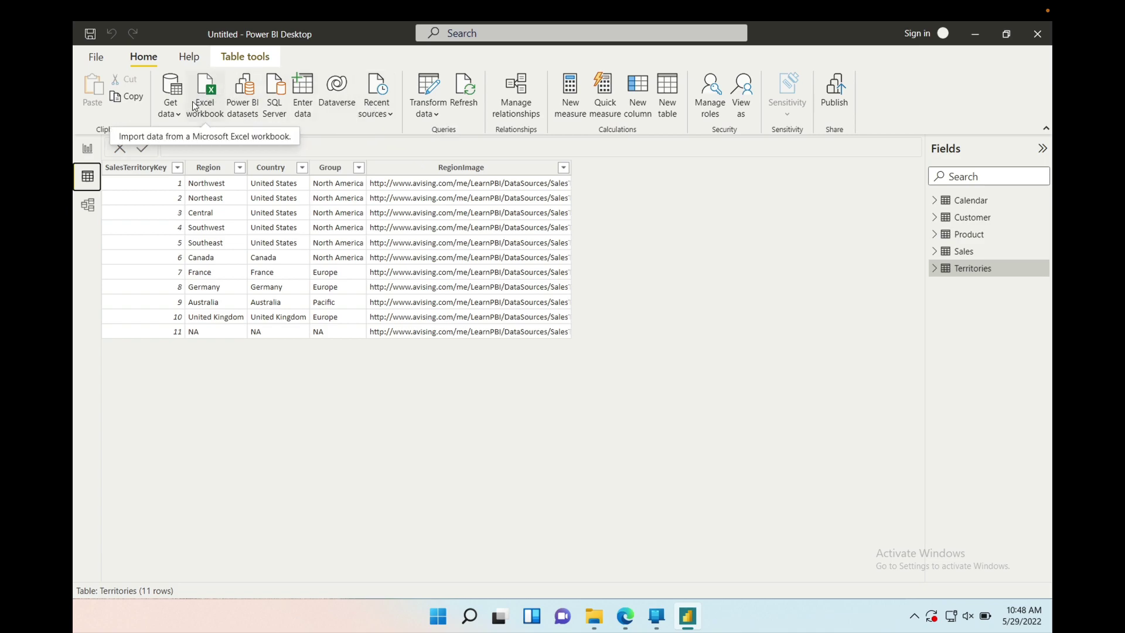
pyautogui.click(177, 117)
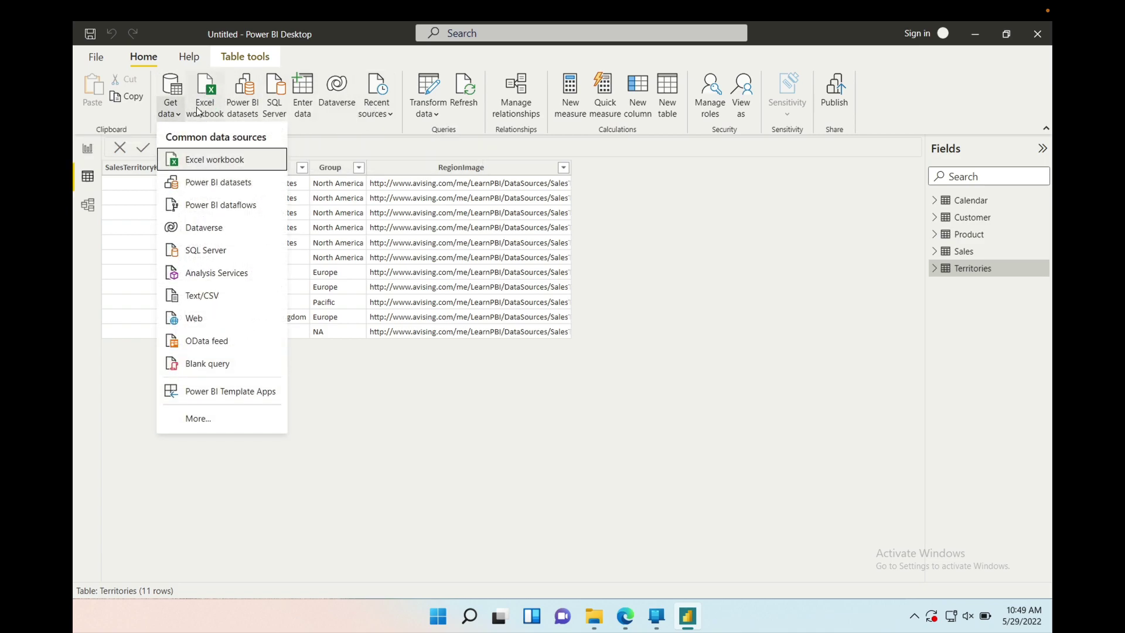
pyautogui.click(191, 107)
pyautogui.click(192, 107)
pyautogui.click(246, 158)
# Step: Open Budget.xlsx and tick the Budget sheet in the Navigator to preview its columns
pyautogui.click(437, 339)
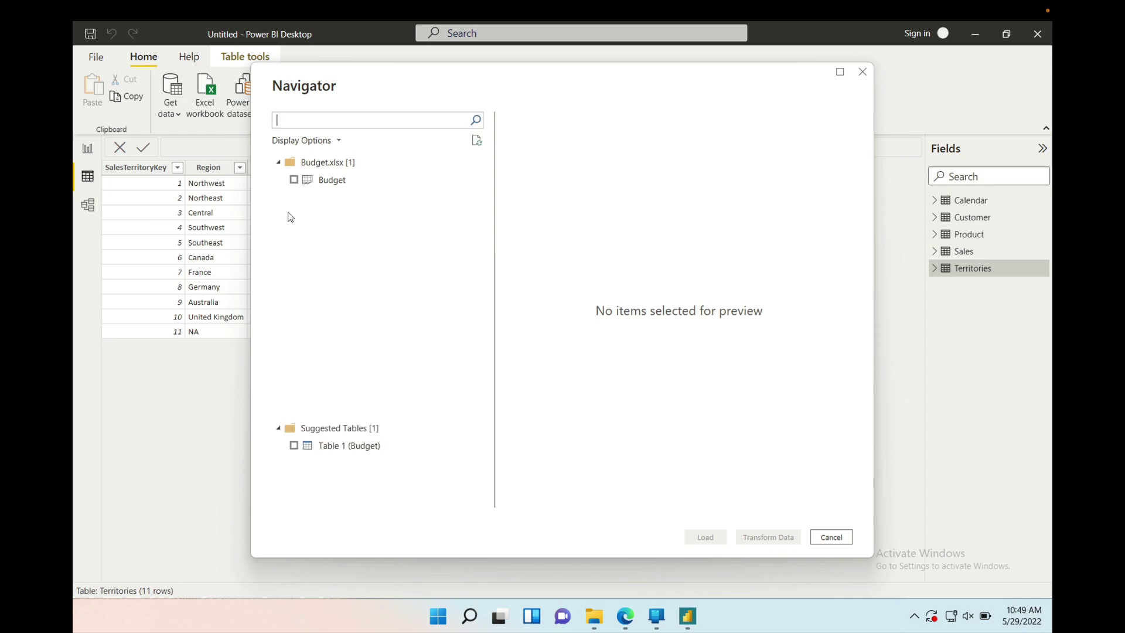
pyautogui.click(294, 180)
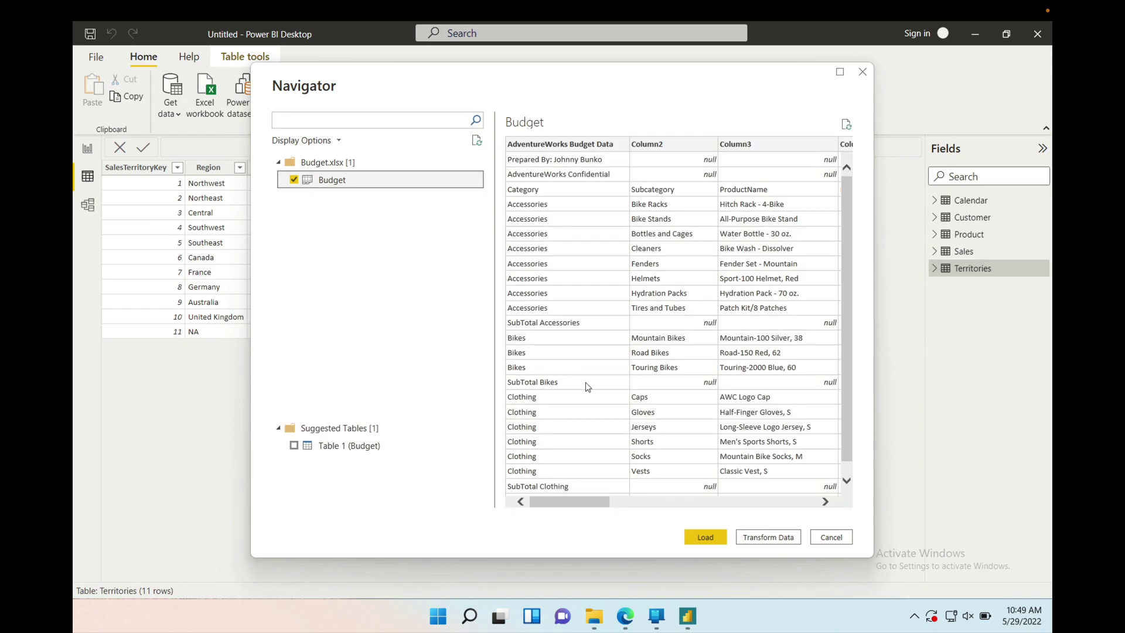
pyautogui.hscroll(10, 695, 380)
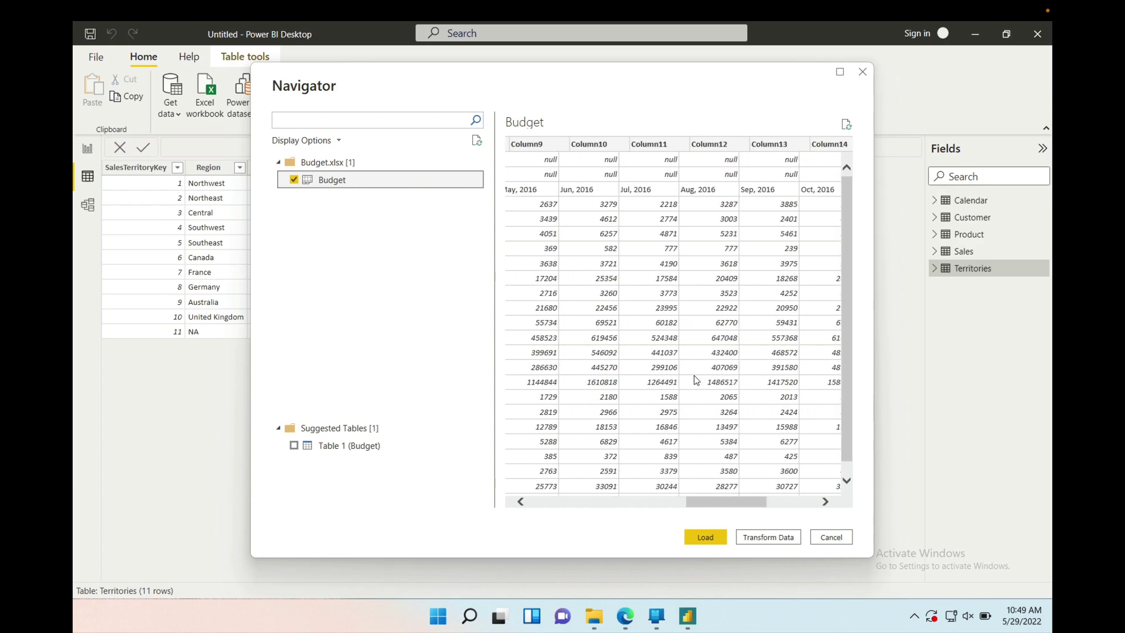
pyautogui.hscroll(5, 695, 380)
pyautogui.hscroll(-15, 644, 390)
pyautogui.hscroll(-3, 643, 390)
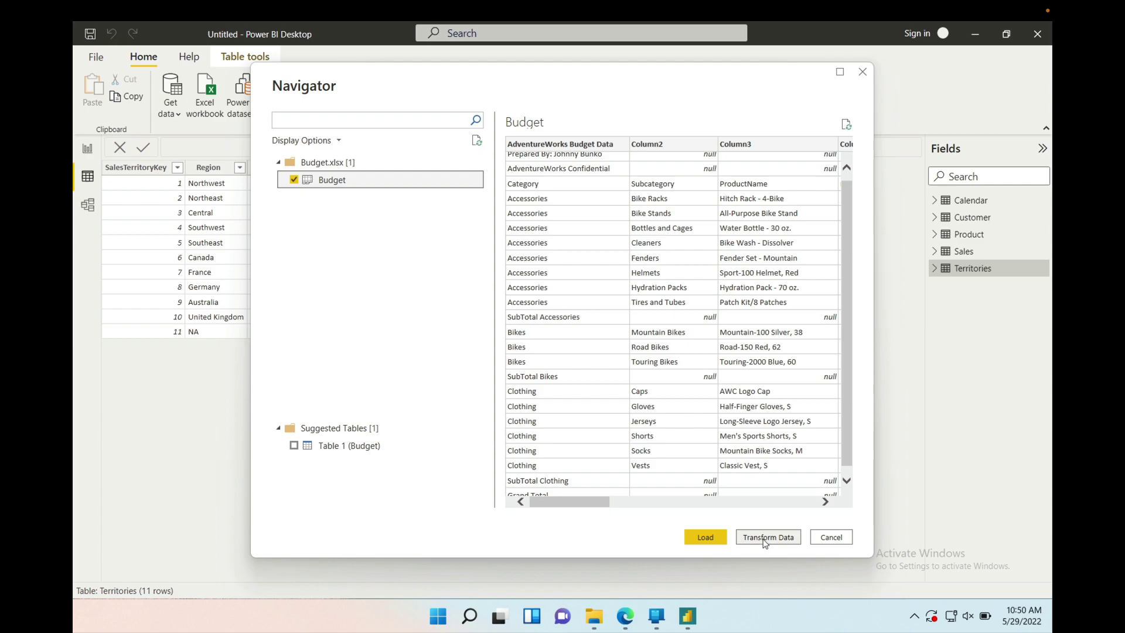
# Step: Load the Budget sheet into the Power Query Editor with Transform Data and reposition the window
pyautogui.click(766, 537)
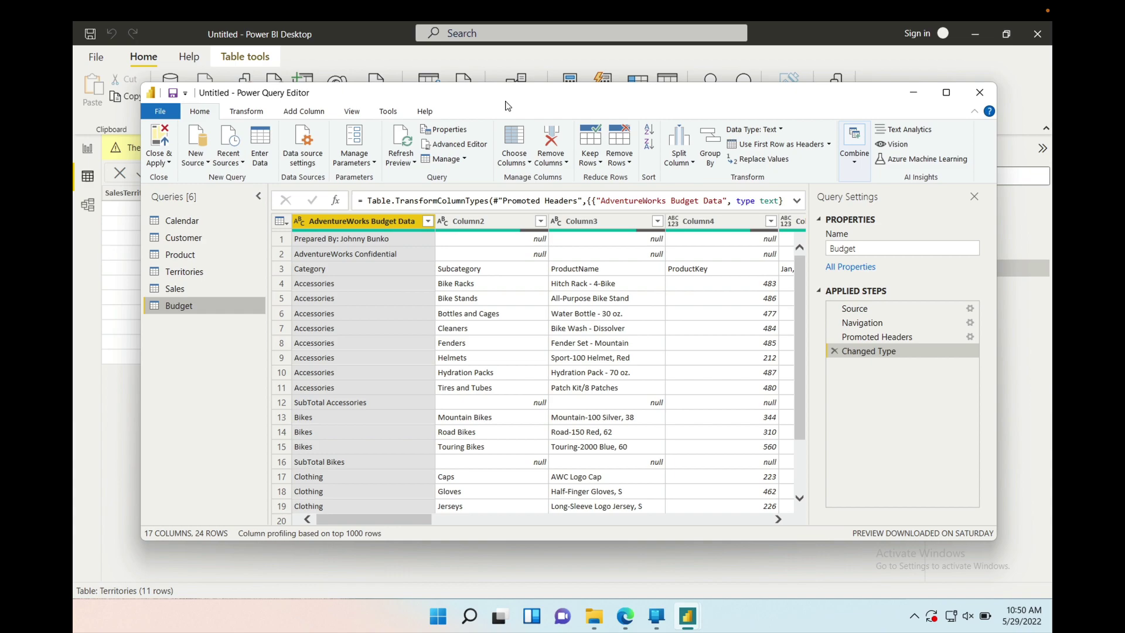
pyautogui.moveTo(508, 103)
pyautogui.mouseDown()
pyautogui.moveTo(508, 118)
pyautogui.moveTo(533, 108)
pyautogui.moveTo(520, 112)
pyautogui.mouseUp()
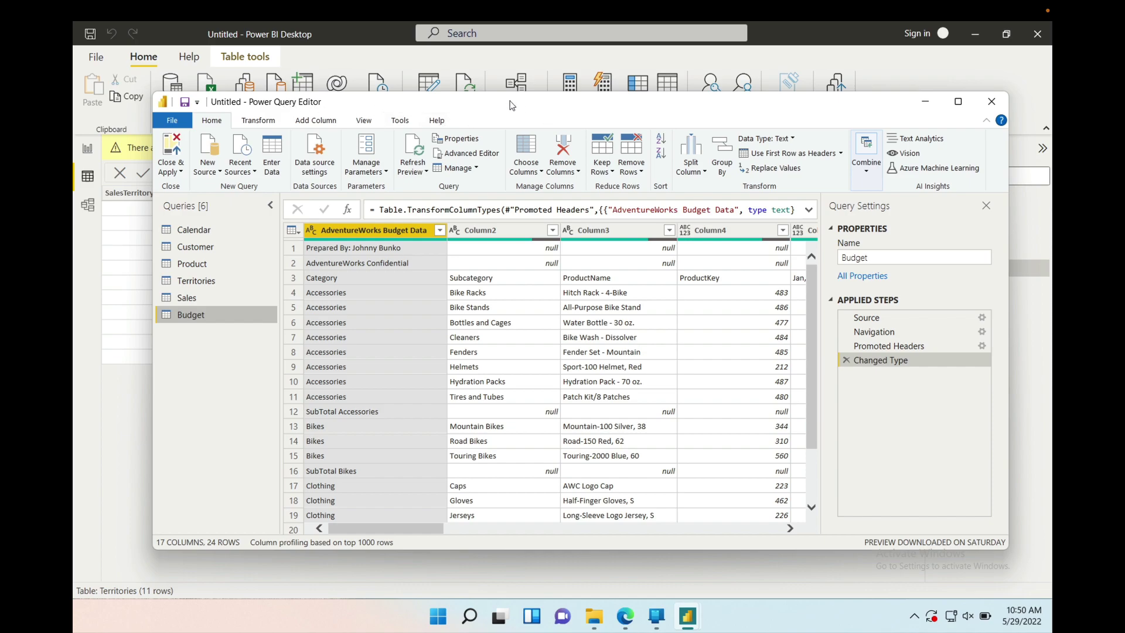
pyautogui.moveTo(512, 105); pyautogui.dragTo(490, 83)
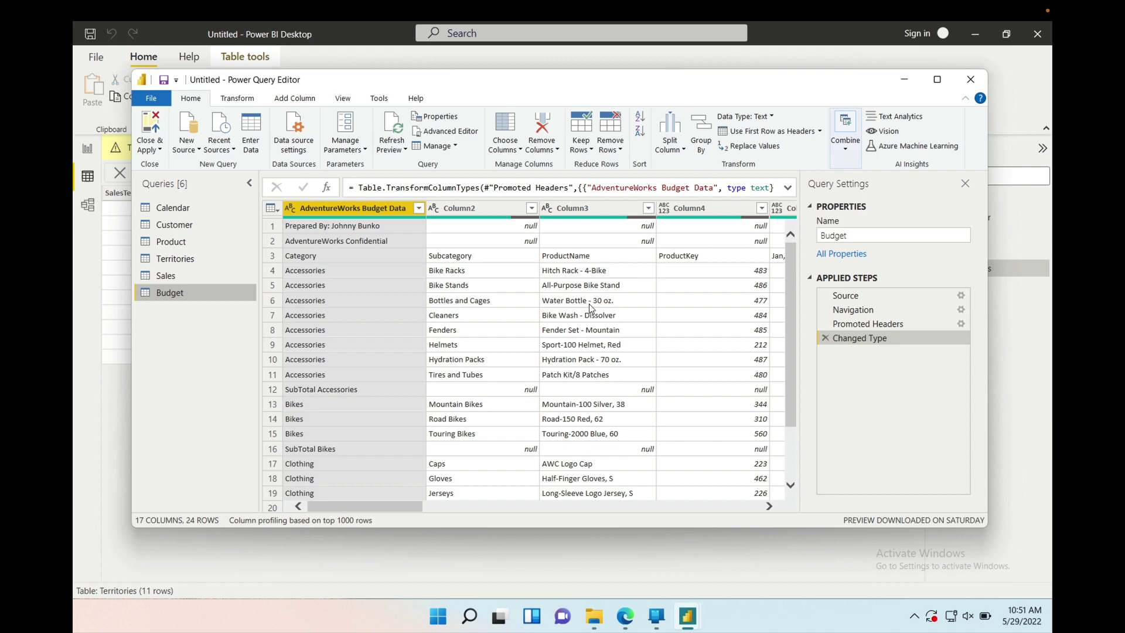
# Step: Delete the Changed Type and Promoted Headers steps, review the raw columns, then switch to Numbers
pyautogui.click(826, 338)
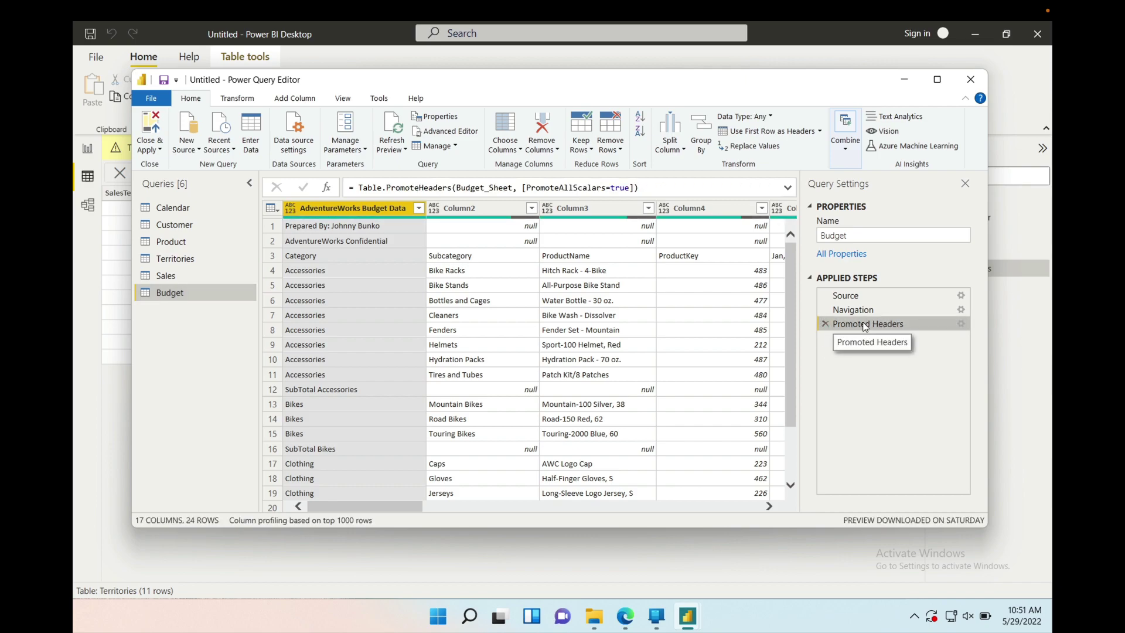
pyautogui.click(825, 324)
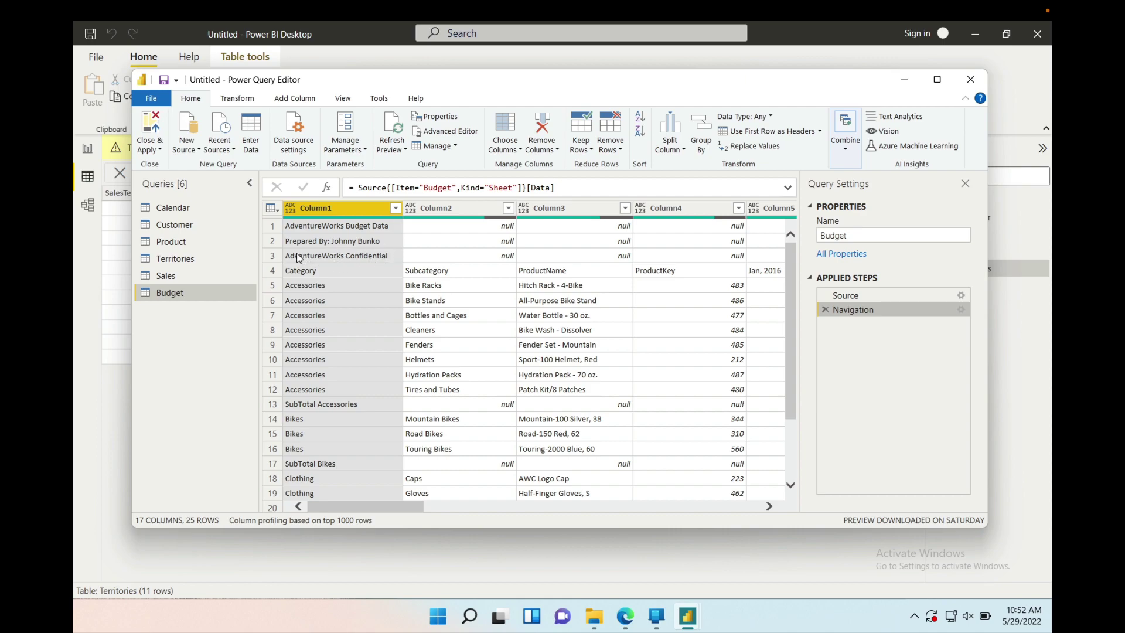
pyautogui.hscroll(3, 526, 262)
pyautogui.hscroll(10, 526, 262)
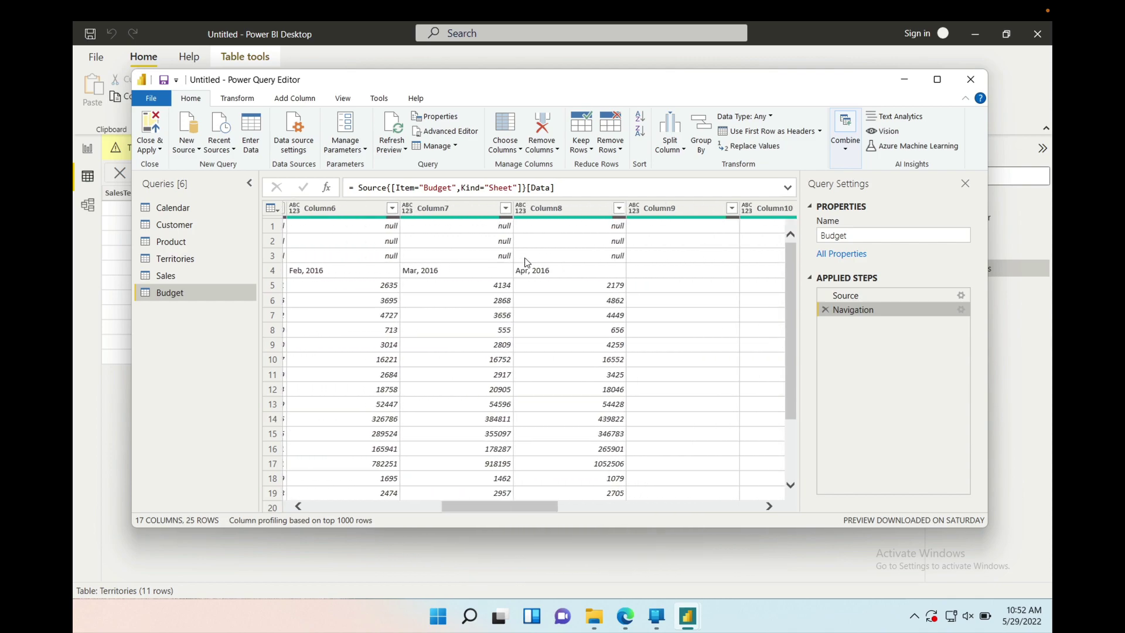
pyautogui.hscroll(6, 526, 262)
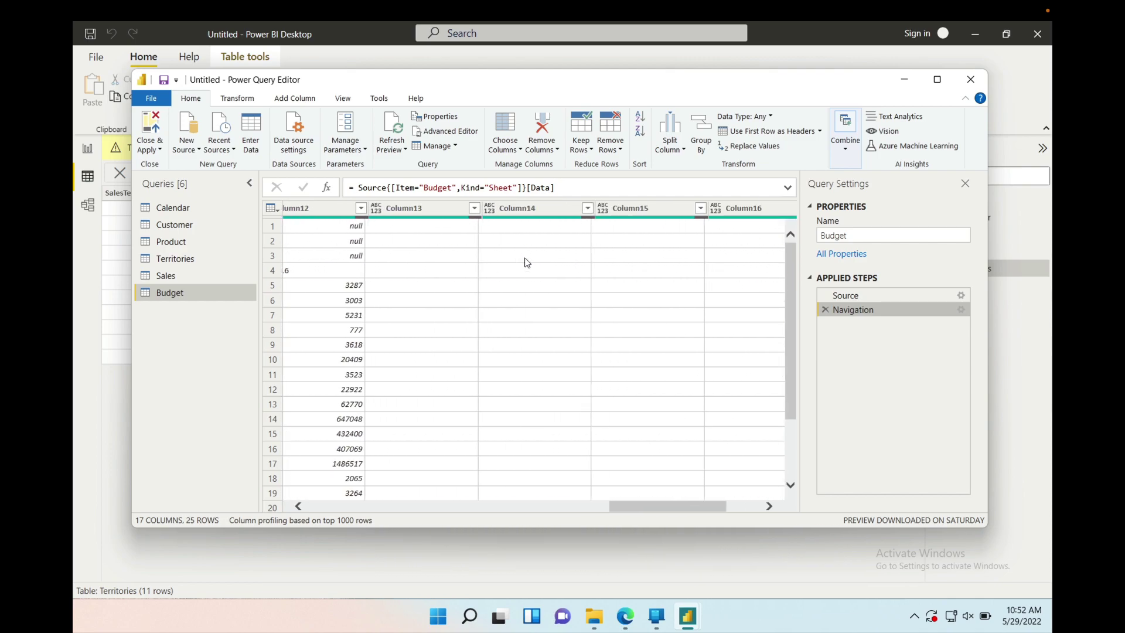
pyautogui.hscroll(6, 526, 262)
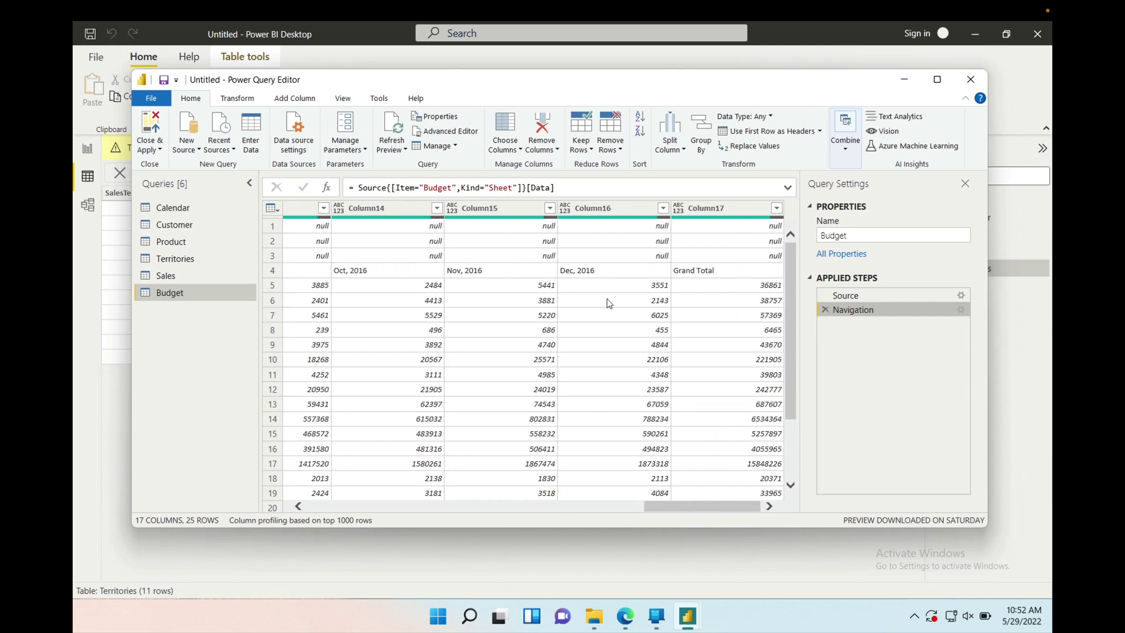
pyautogui.press('Home')
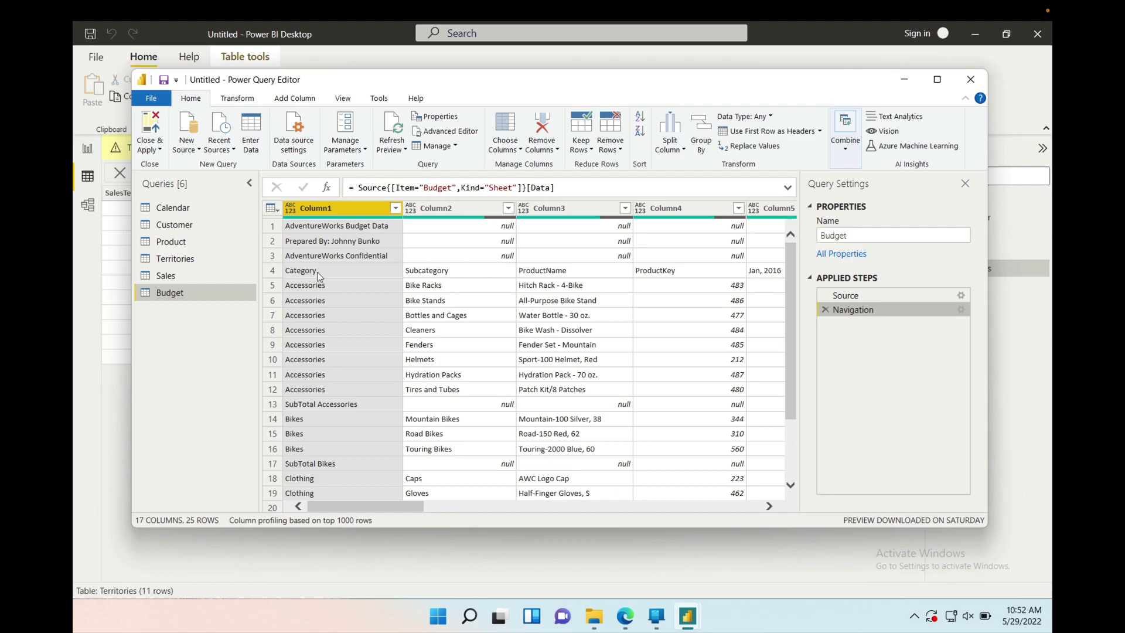
pyautogui.hotkey('ctrl', 'Left')
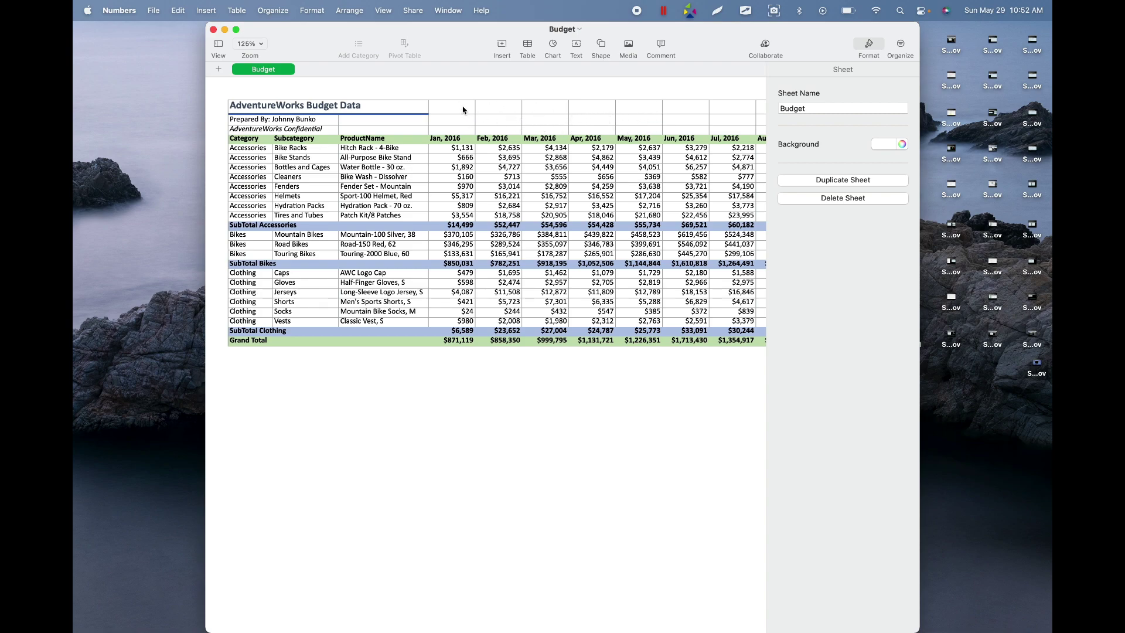
# Step: Enter NULL into cells E1 and F1 on the Budget sheet
pyautogui.click(485, 107)
pyautogui.click(579, 110)
pyautogui.click(544, 111)
pyautogui.click(477, 110)
pyautogui.click(447, 109)
pyautogui.write('NULL')
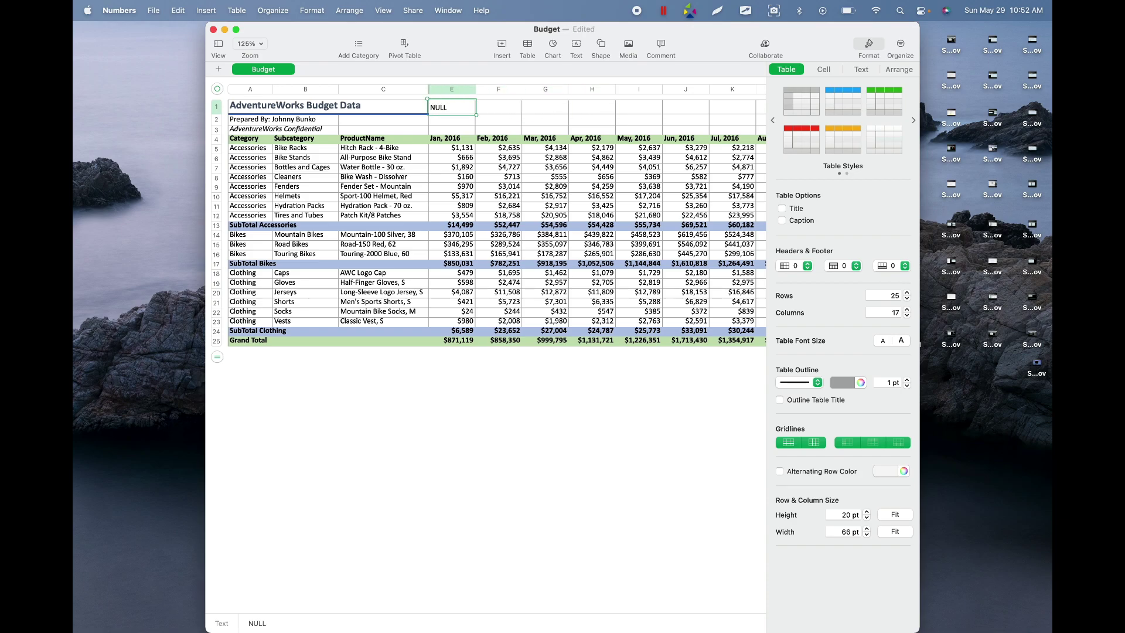
pyautogui.press('Tab')
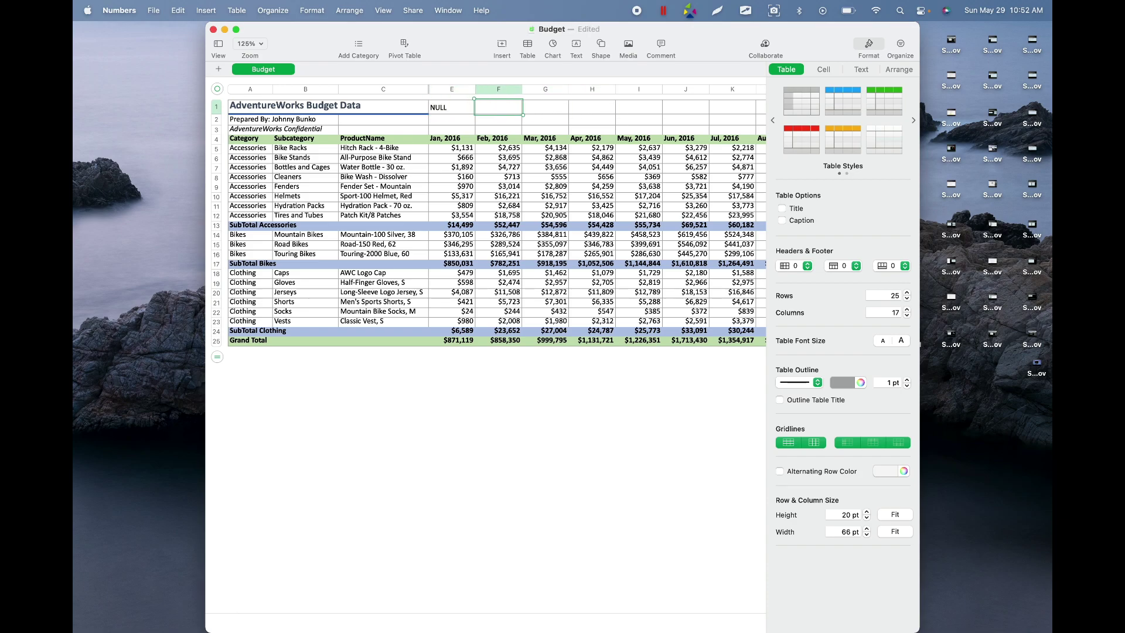
pyautogui.write('NULL')
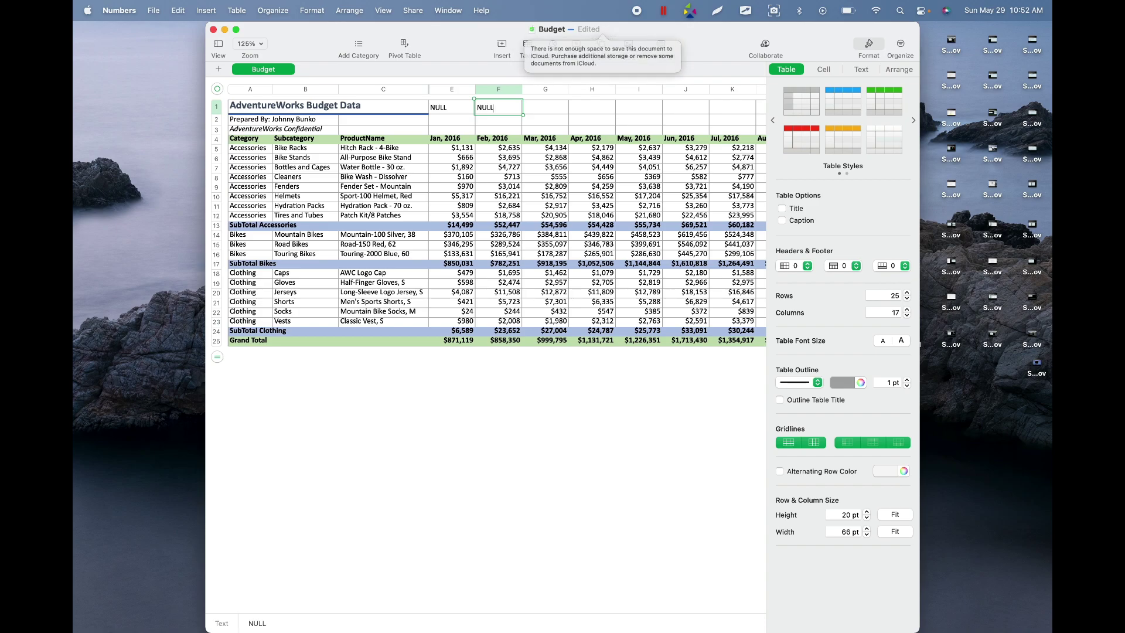
pyautogui.press('Tab')
# Step: Enter NULL into cells E2 and F2
pyautogui.click(432, 122)
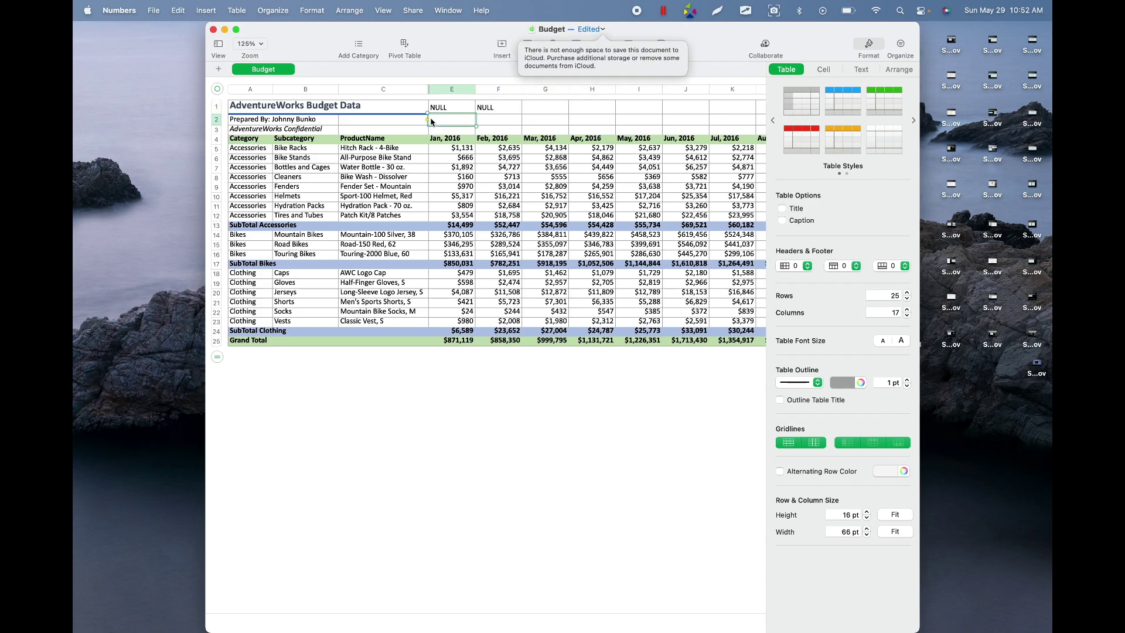
pyautogui.write('NULL')
pyautogui.press('Tab')
pyautogui.write('NULL')
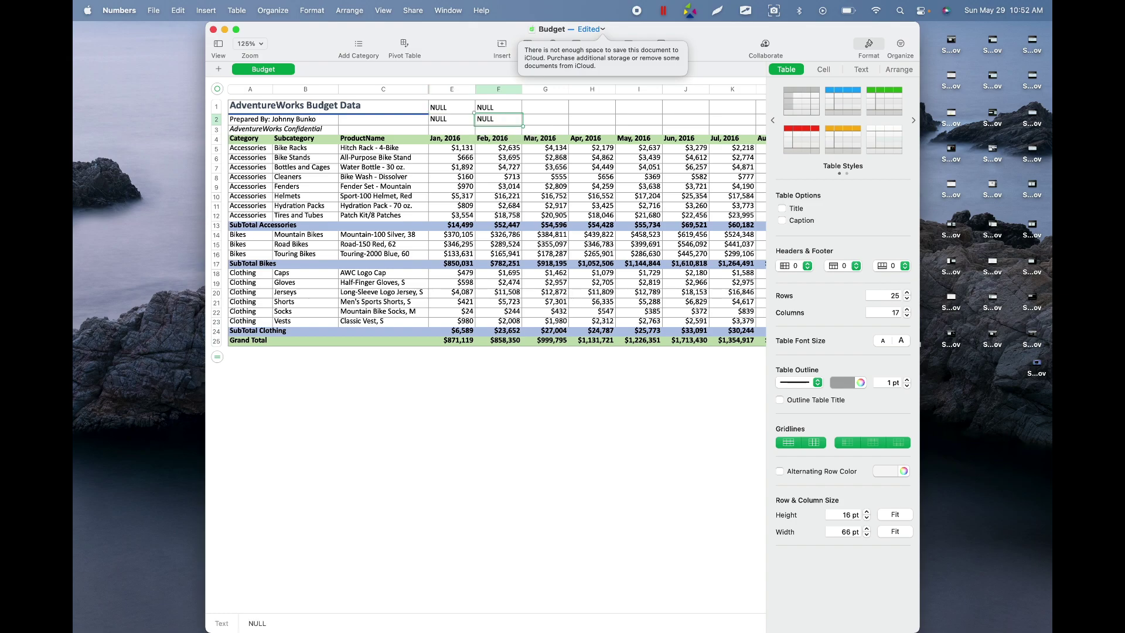
pyautogui.press('Tab')
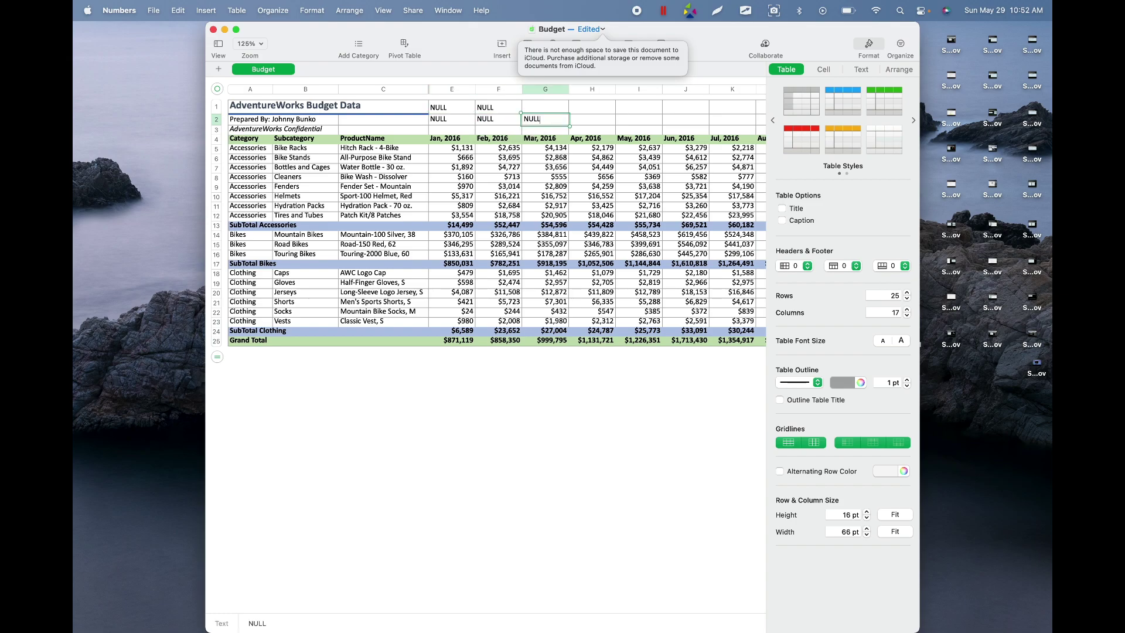
pyautogui.hotkey('shift', 'Tab')
pyautogui.hotkey('shift', 'Tab')
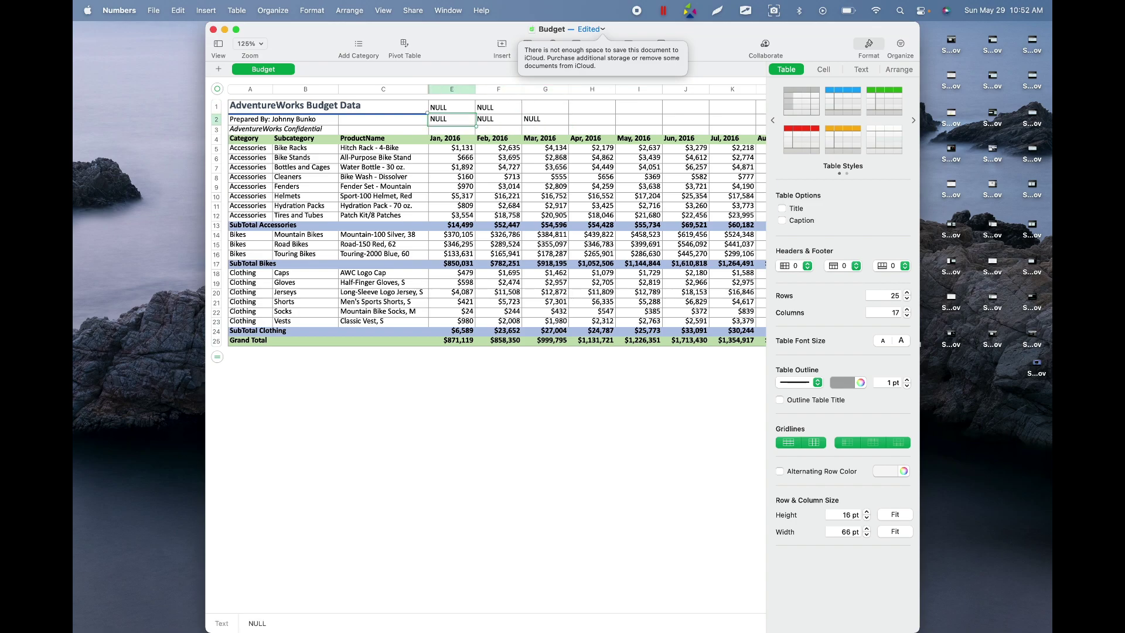
# Step: Enter NULL into cells E3, F3 and G3
pyautogui.click(452, 129)
pyautogui.write('NULL')
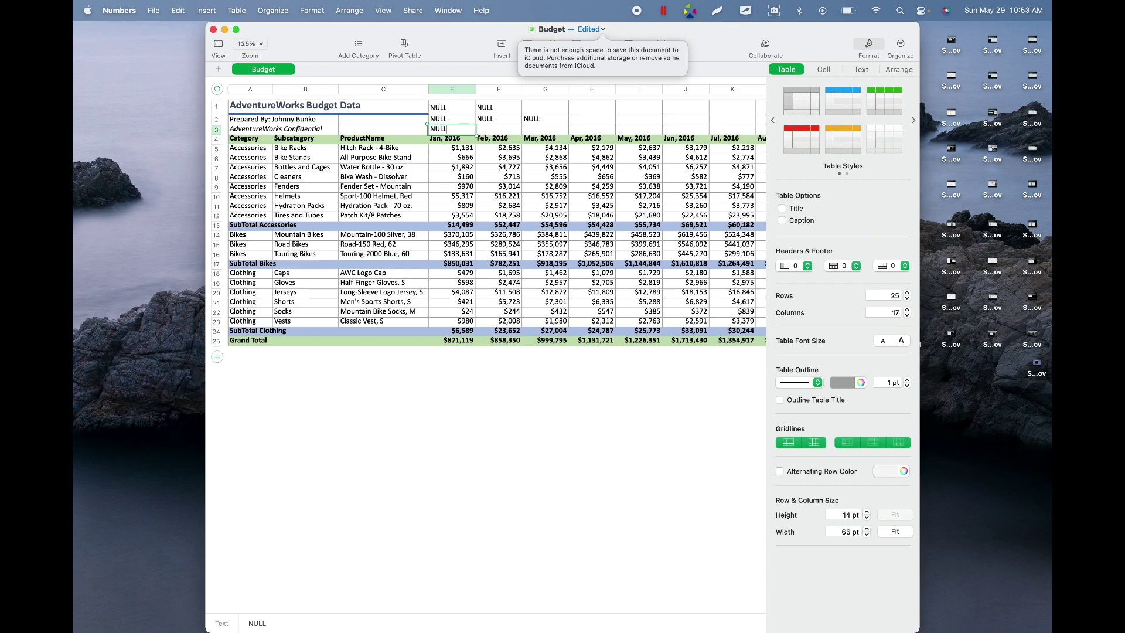
pyautogui.press('Tab')
pyautogui.write('NUL')
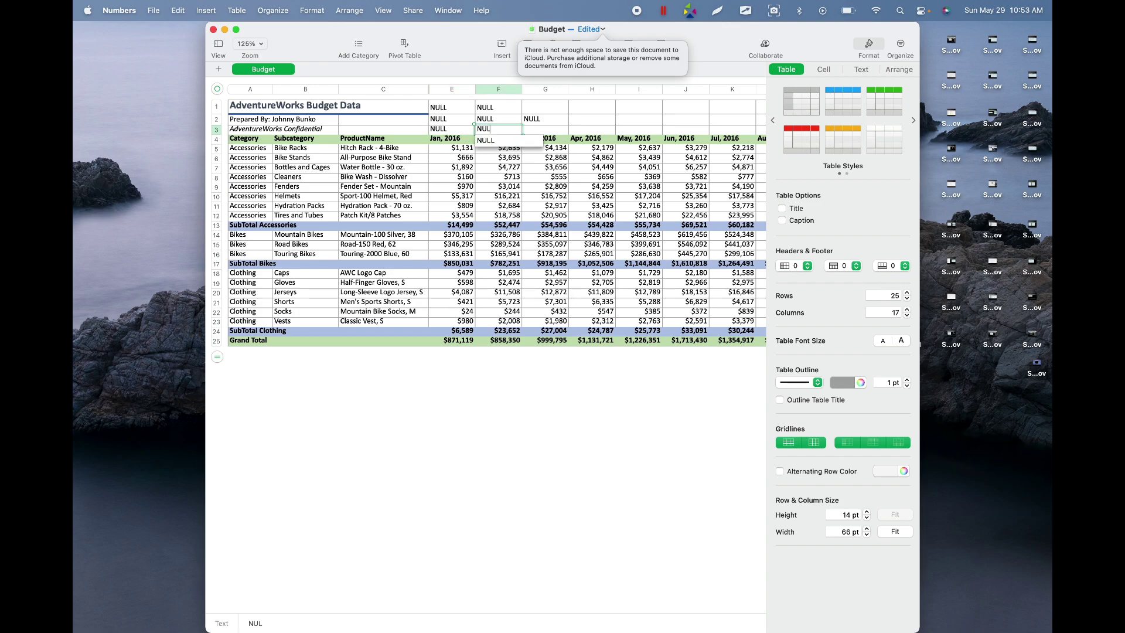
pyautogui.write('L')
pyautogui.press('Tab')
pyautogui.write('NULL')
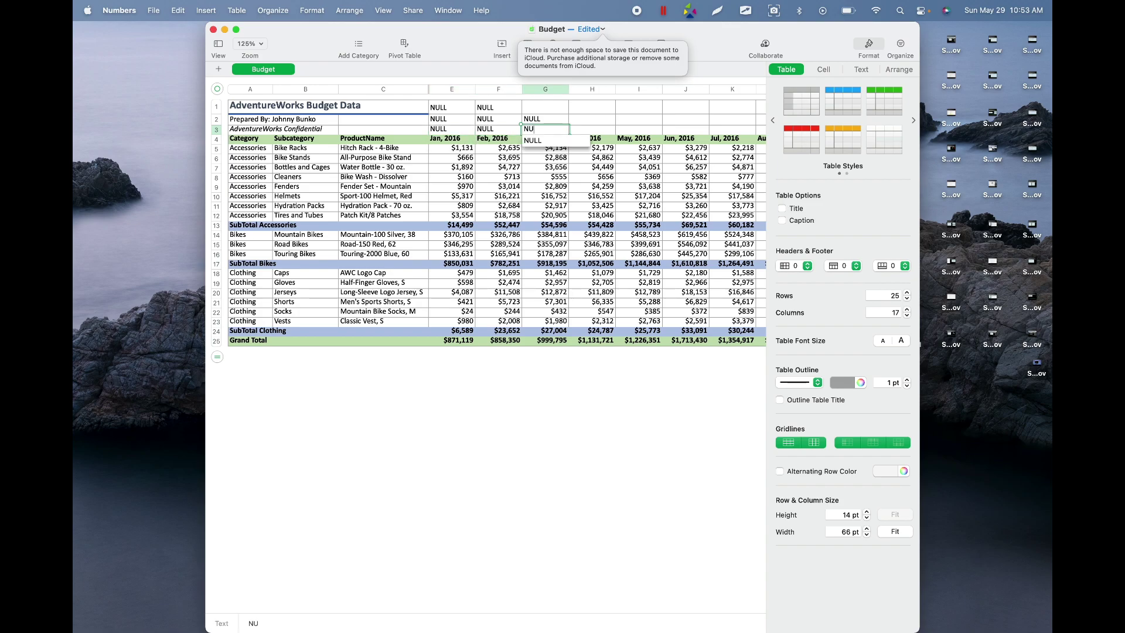
pyautogui.press('Tab')
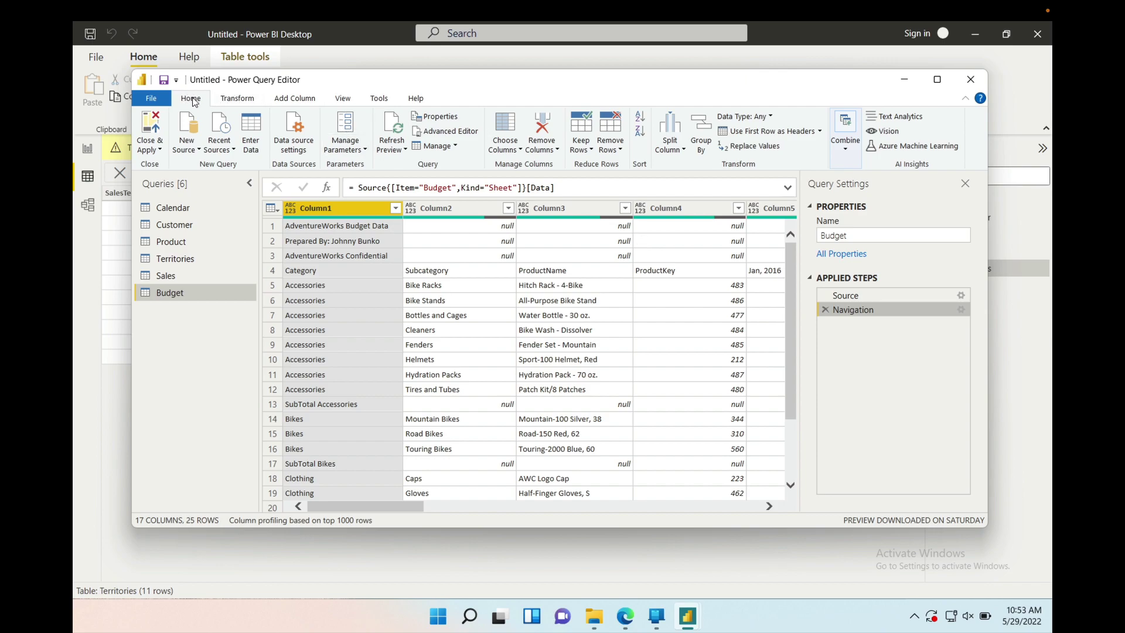
# Step: Remove the top 3 title rows from the Budget query with Remove Top Rows
pyautogui.click(619, 146)
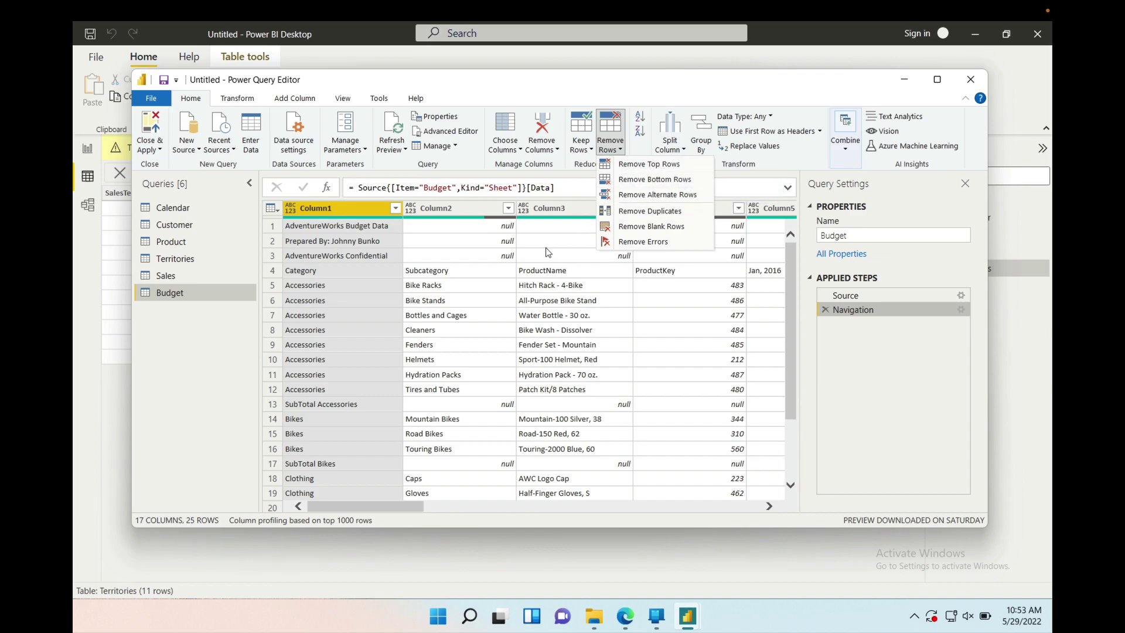
pyautogui.click(560, 233)
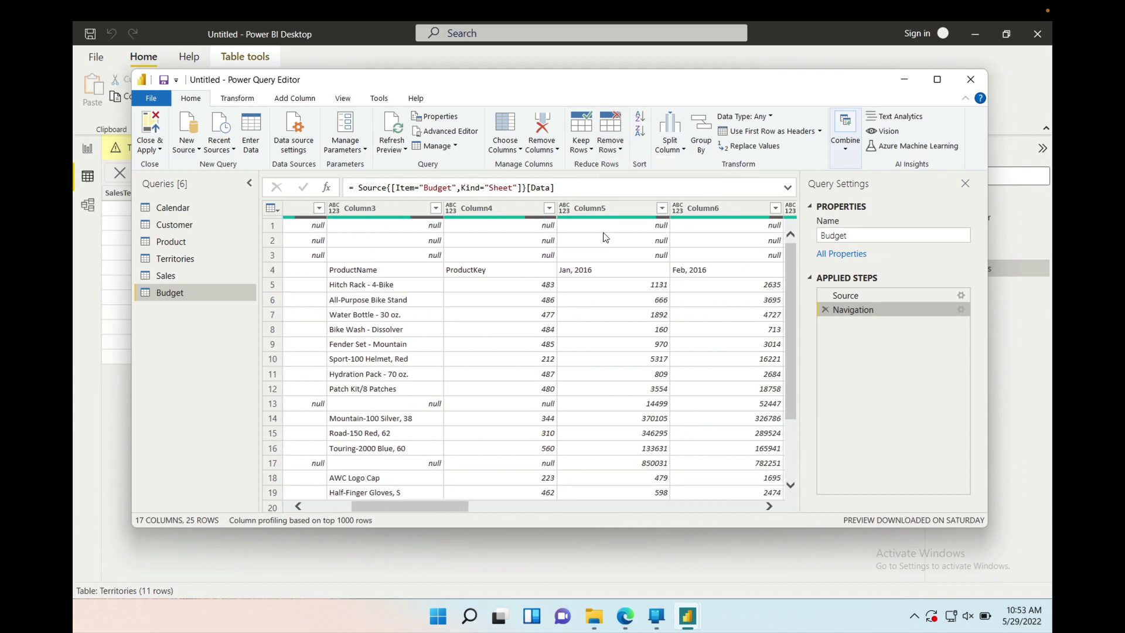
pyautogui.click(613, 148)
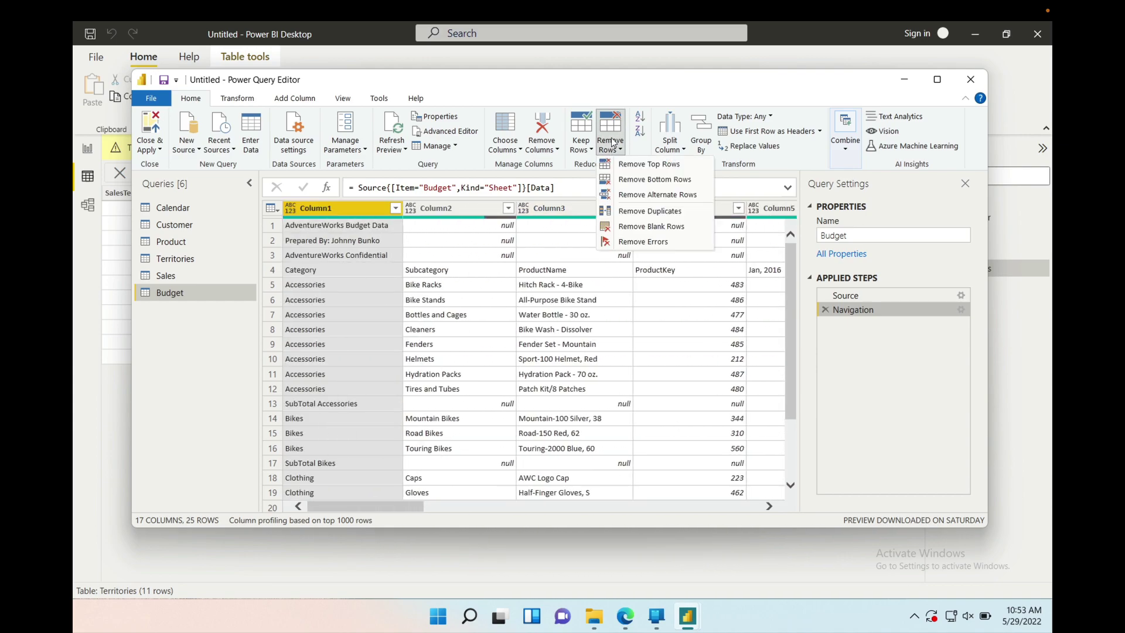
pyautogui.click(641, 163)
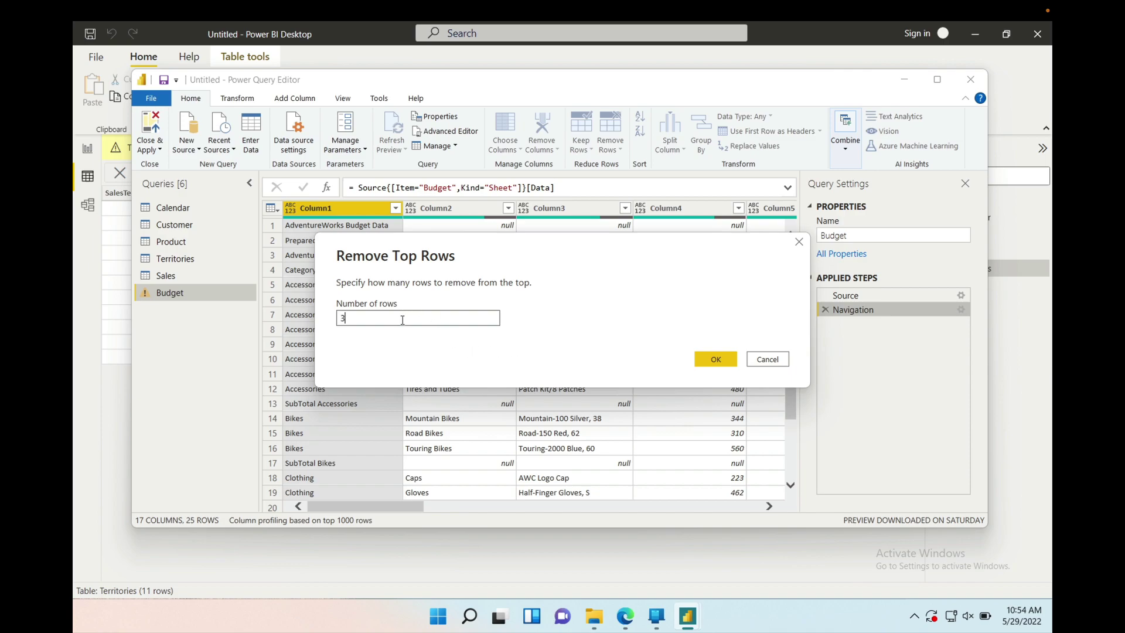
pyautogui.moveTo(530, 252); pyautogui.dragTo(542, 322)
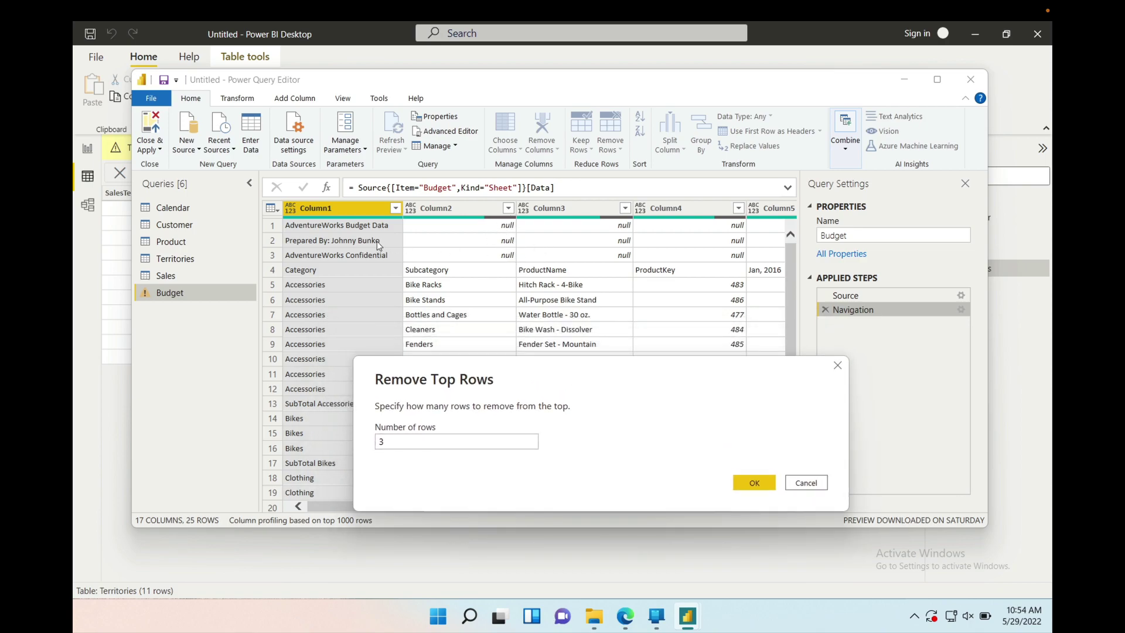
pyautogui.click(755, 483)
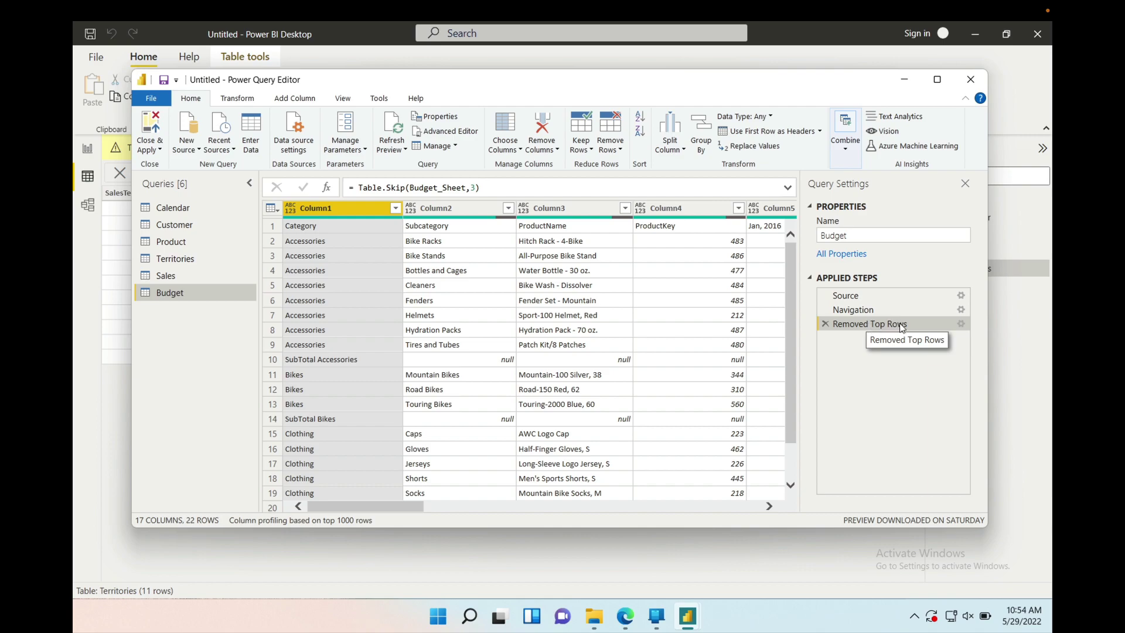
pyautogui.click(961, 324)
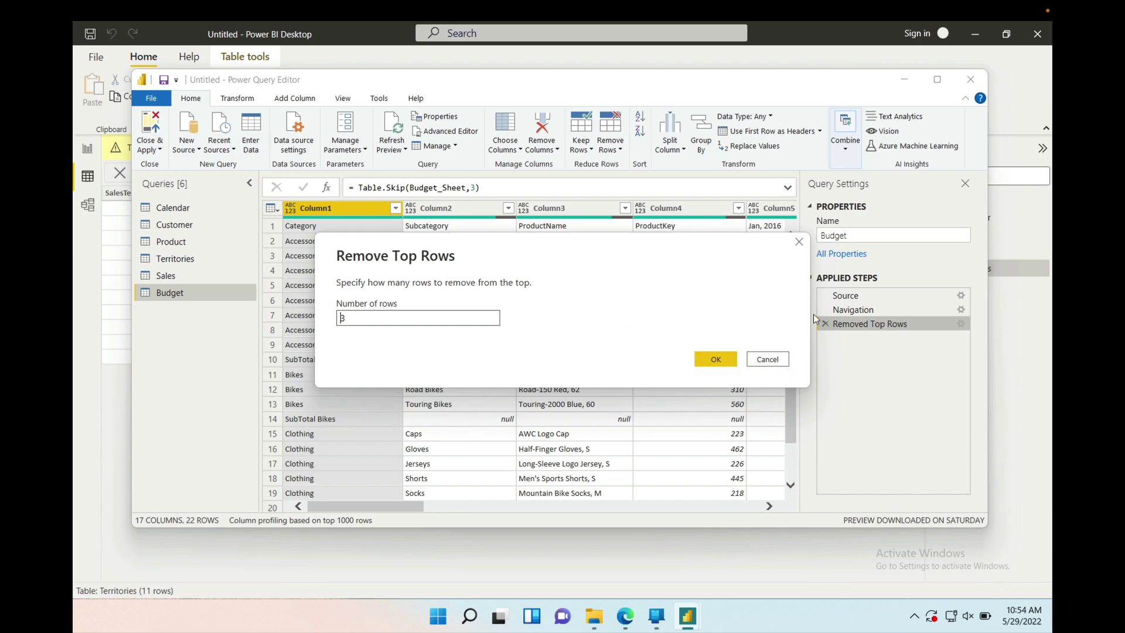
pyautogui.click(375, 315)
pyautogui.click(799, 243)
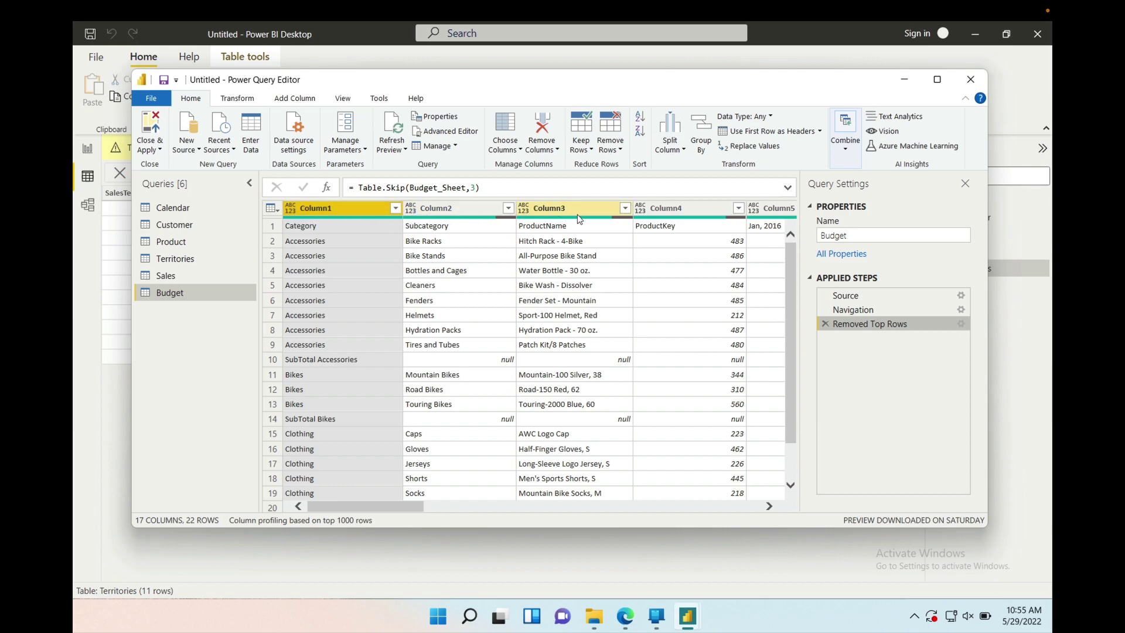
pyautogui.hscroll(10, 651, 227)
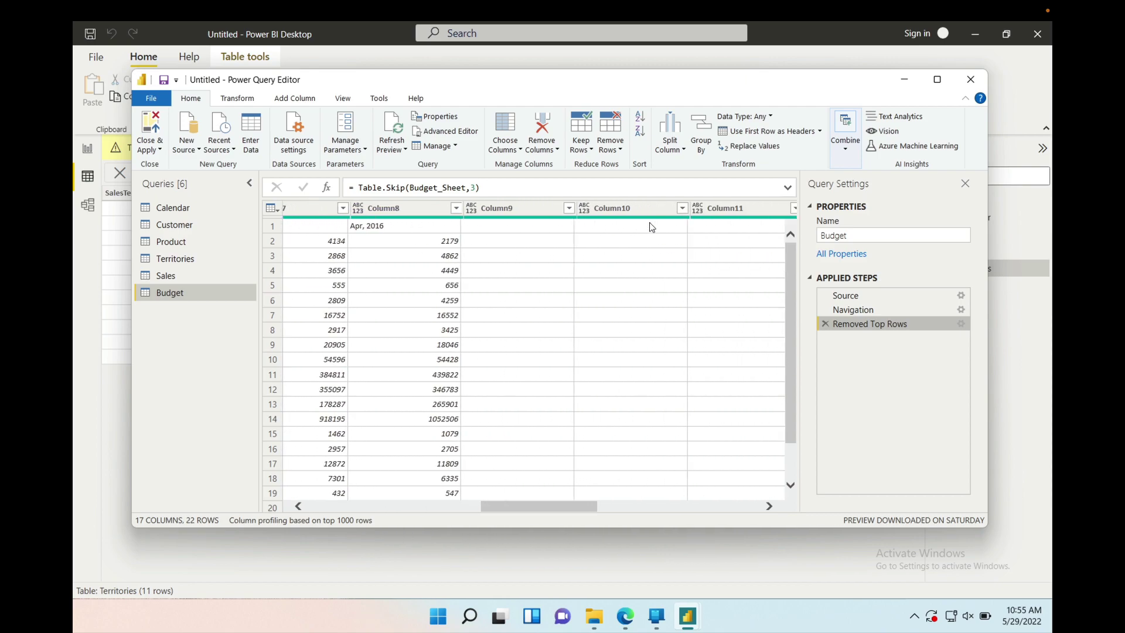
pyautogui.hscroll(-10, 652, 227)
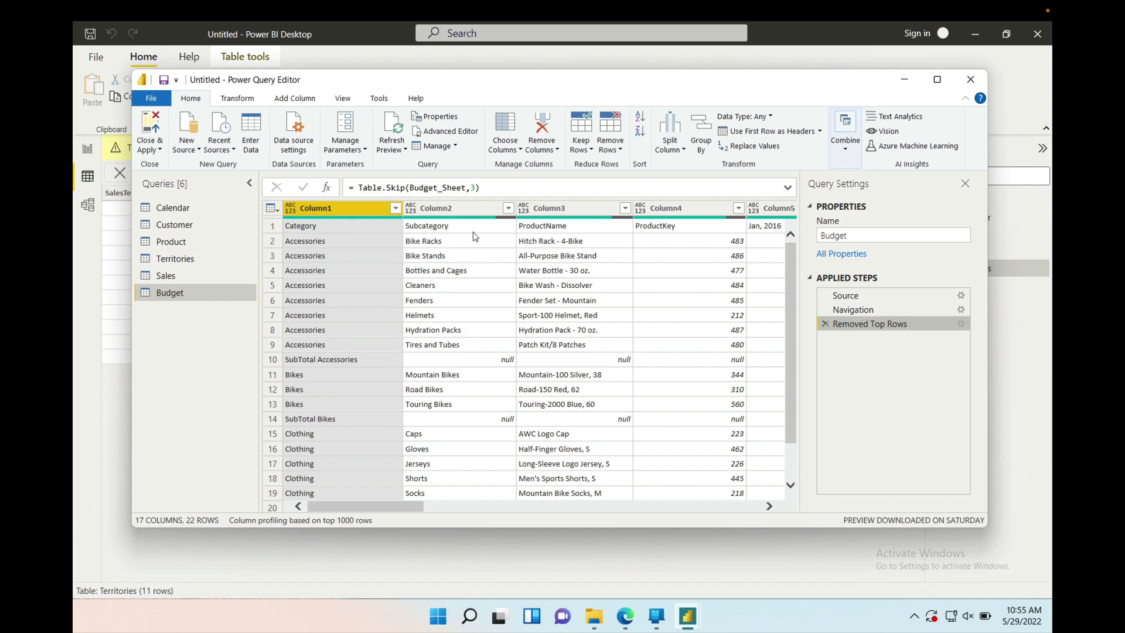
pyautogui.click(343, 230)
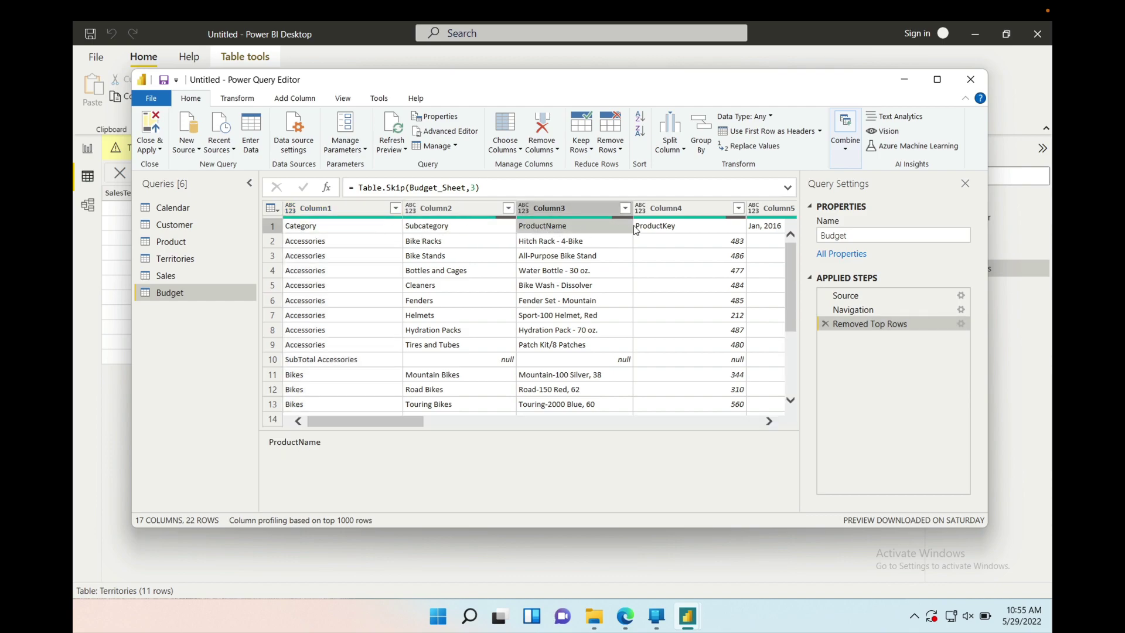
pyautogui.hotkey('ctrl', 'Left')
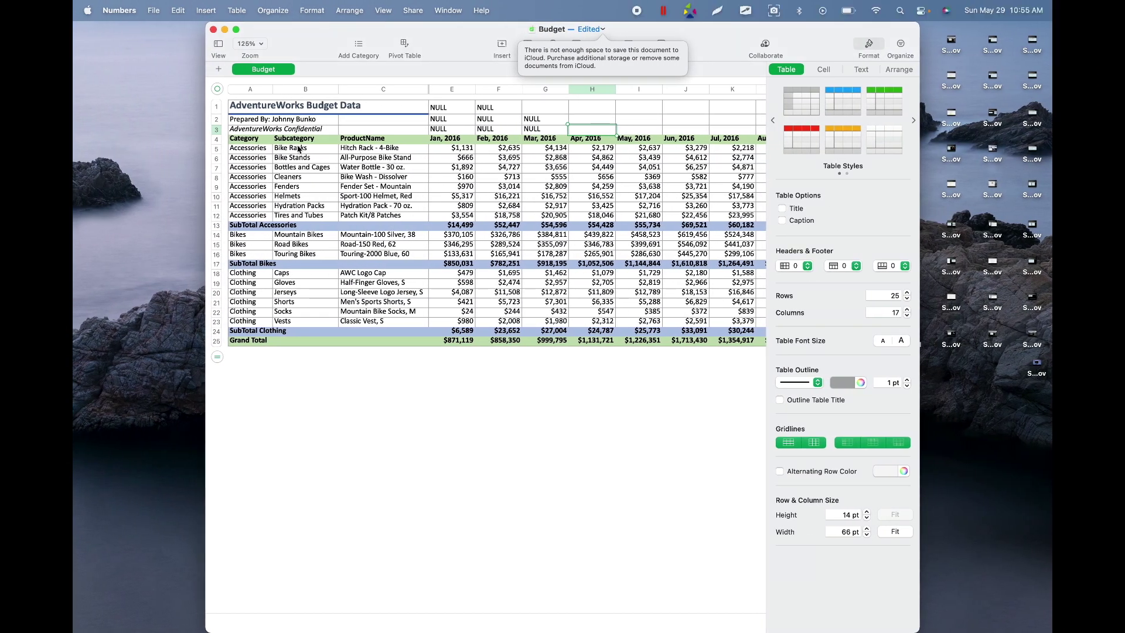
pyautogui.hotkey('ctrl', 'Right')
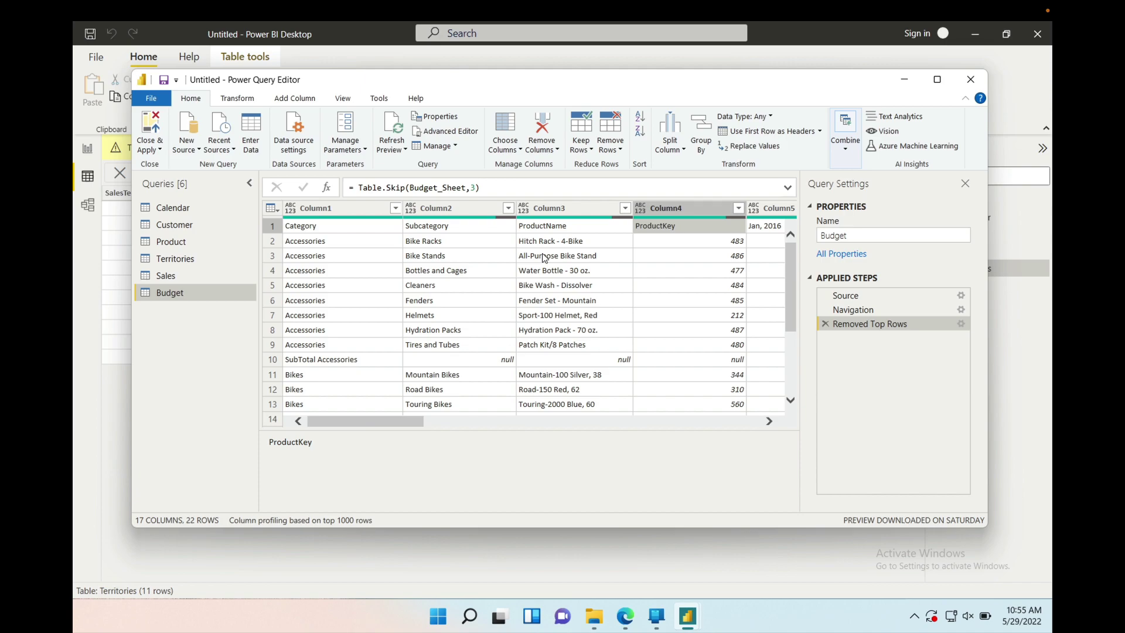
# Step: Select the Subcategory, ProductName, ProductKey and Jan, 2016 columns to inspect them
pyautogui.click(484, 228)
pyautogui.click(549, 224)
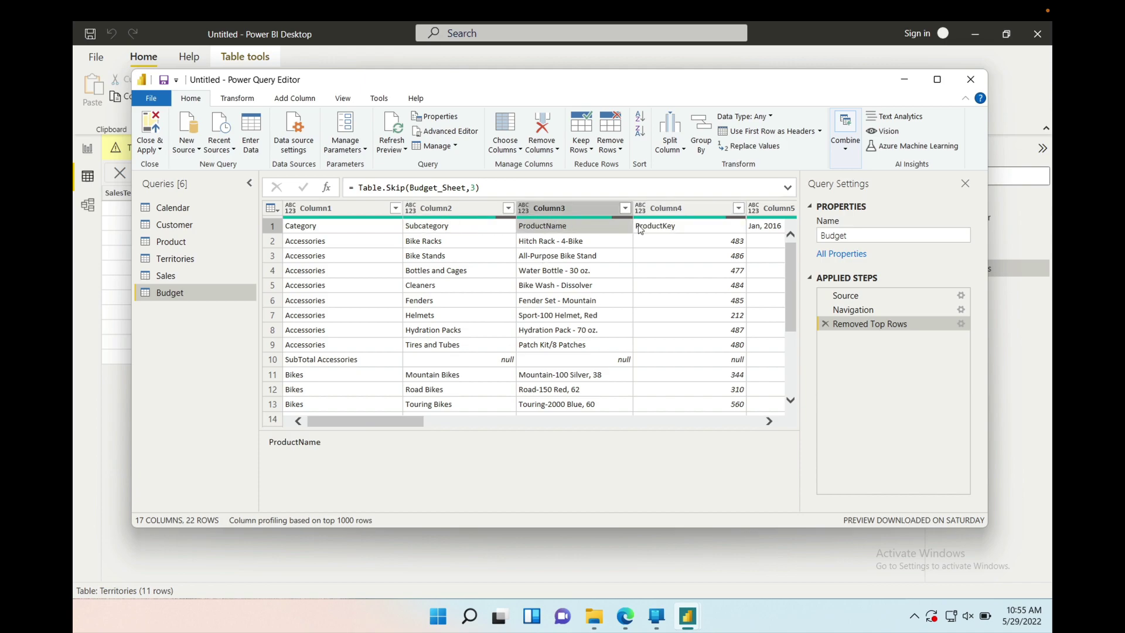
pyautogui.click(656, 228)
pyautogui.hscroll(5, 658, 230)
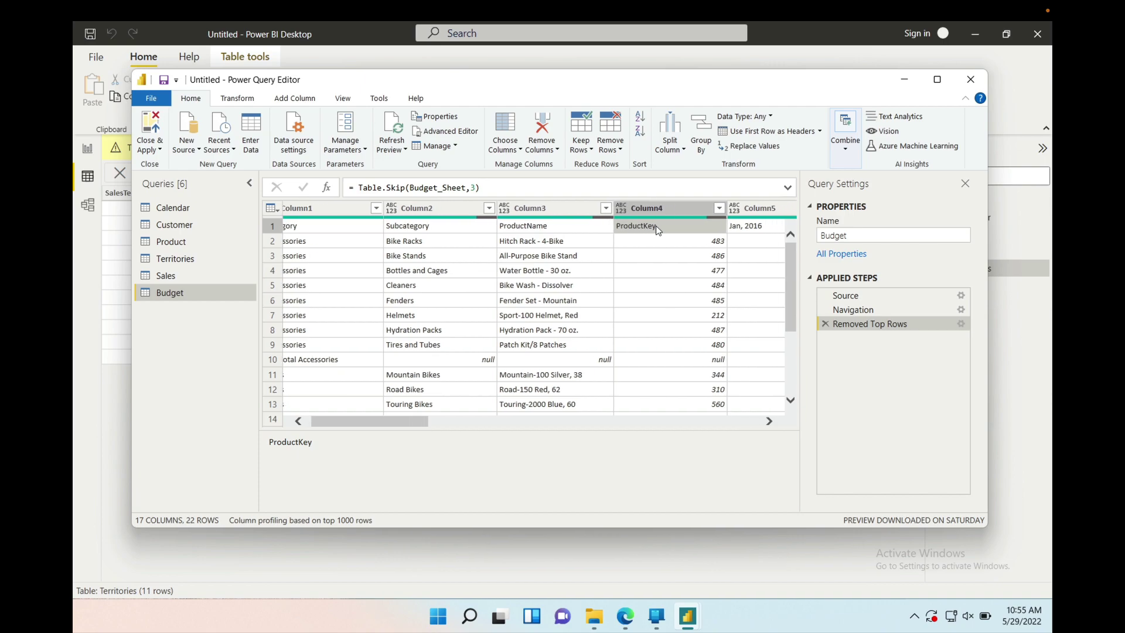
pyautogui.click(659, 229)
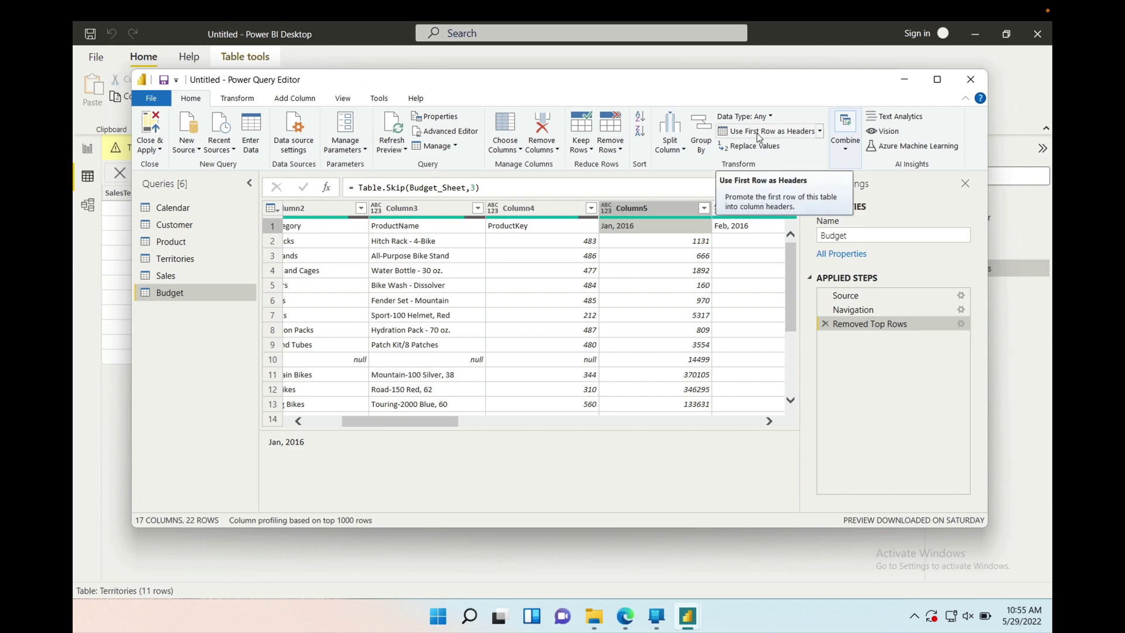
# Step: Promote the first row to headers and delete the automatic Changed Type step
pyautogui.click(819, 131)
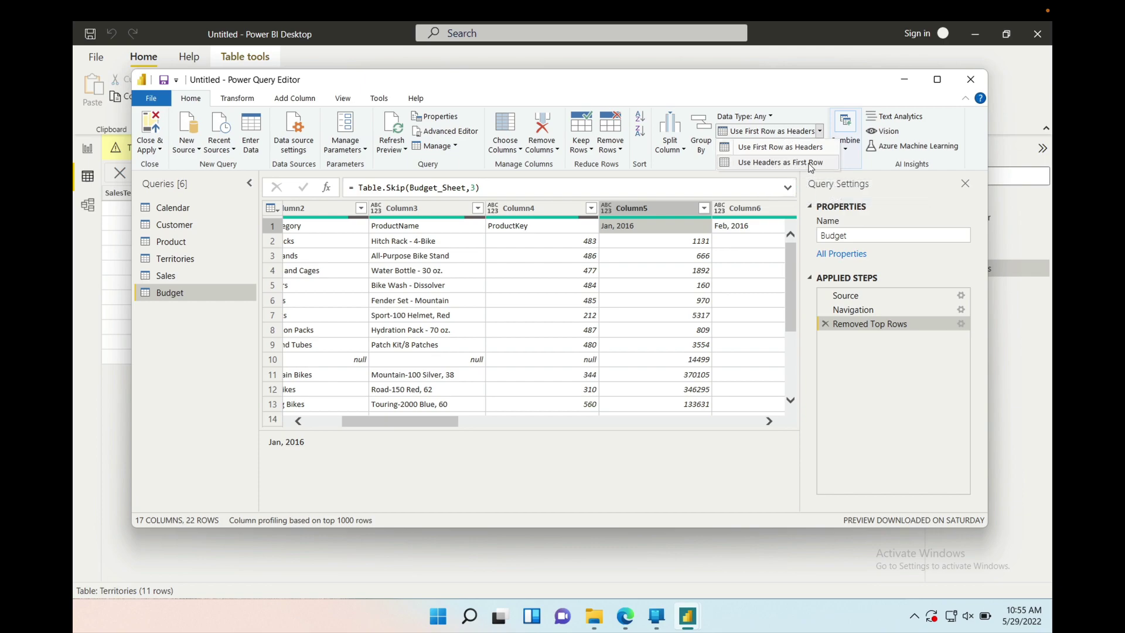
pyautogui.click(773, 147)
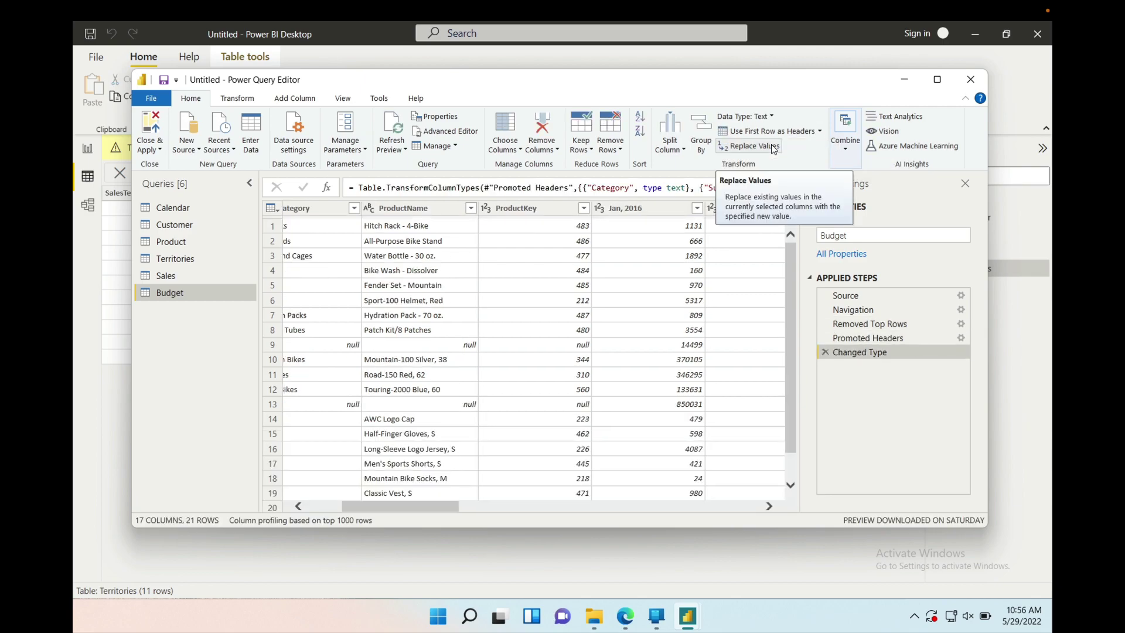
pyautogui.click(294, 206)
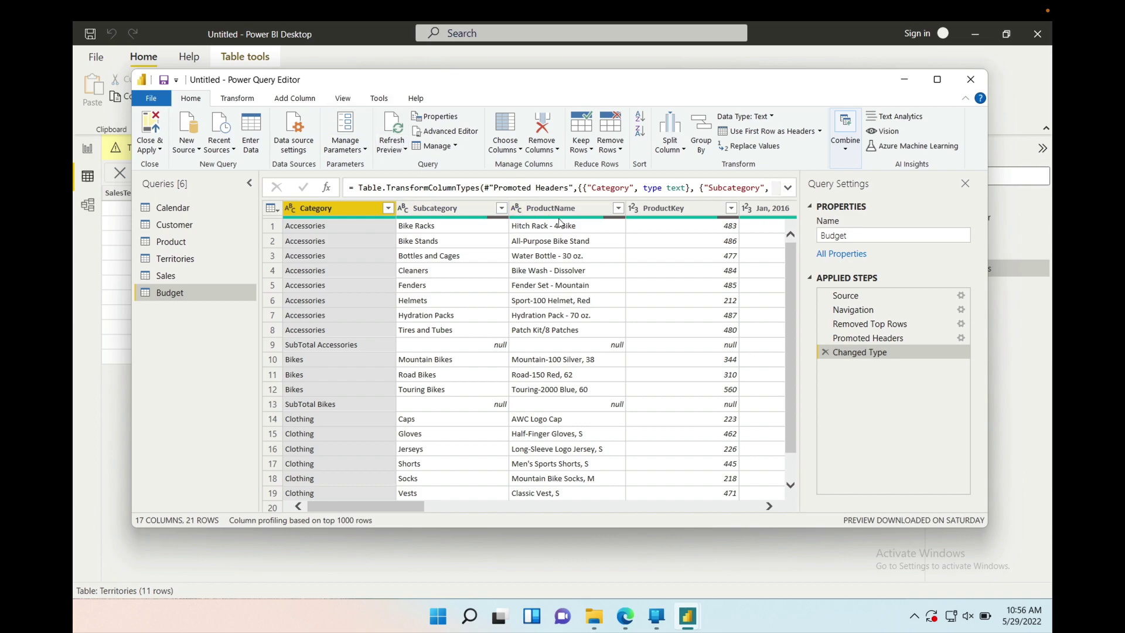
pyautogui.click(825, 352)
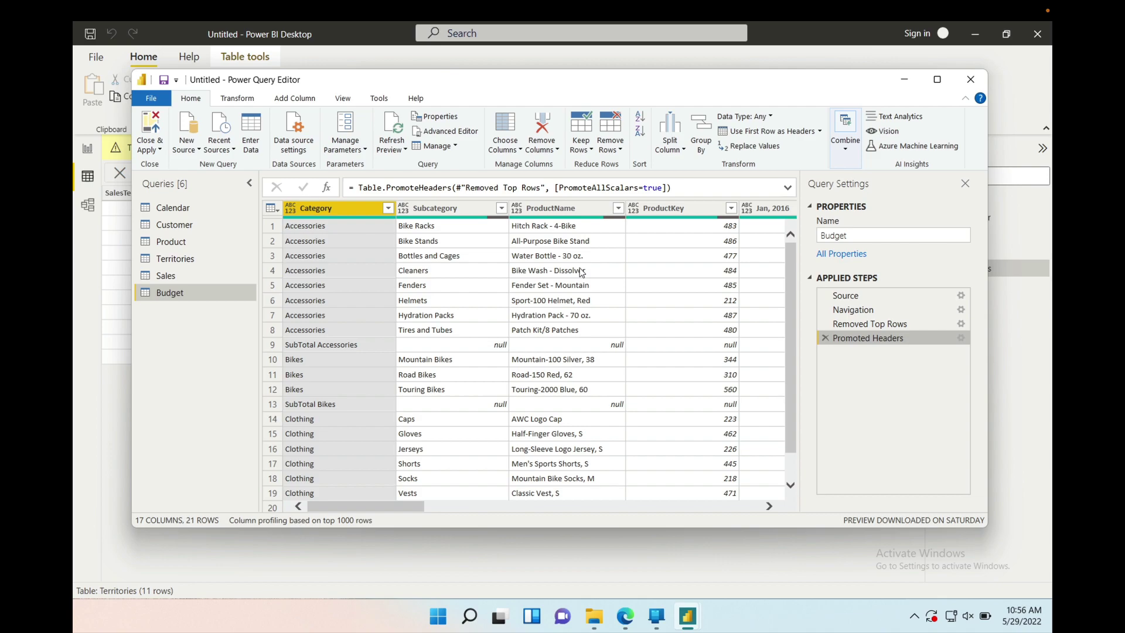
# Step: Delete the header step, then promote, demote and re-promote the first row as headers
pyautogui.press('Delete')
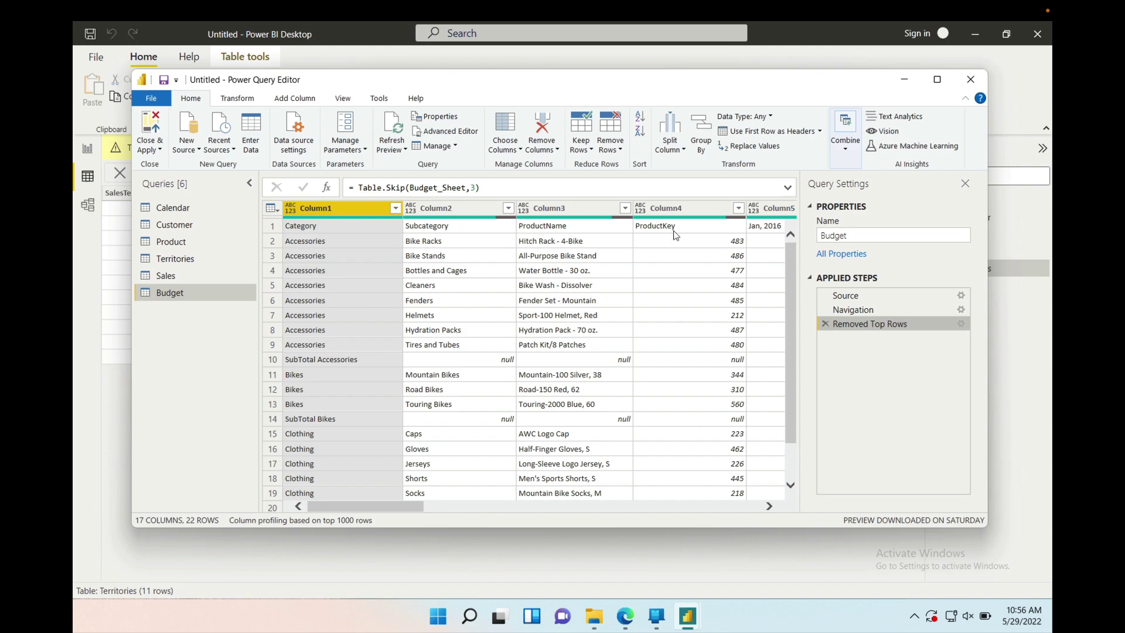
pyautogui.click(764, 136)
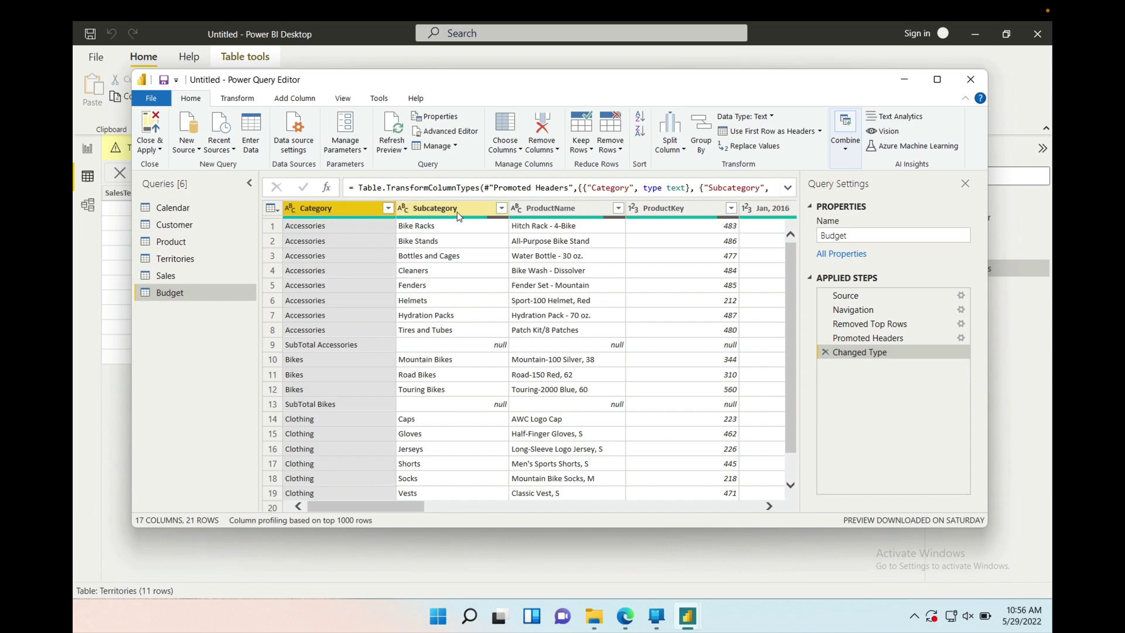
pyautogui.click(819, 131)
pyautogui.click(789, 163)
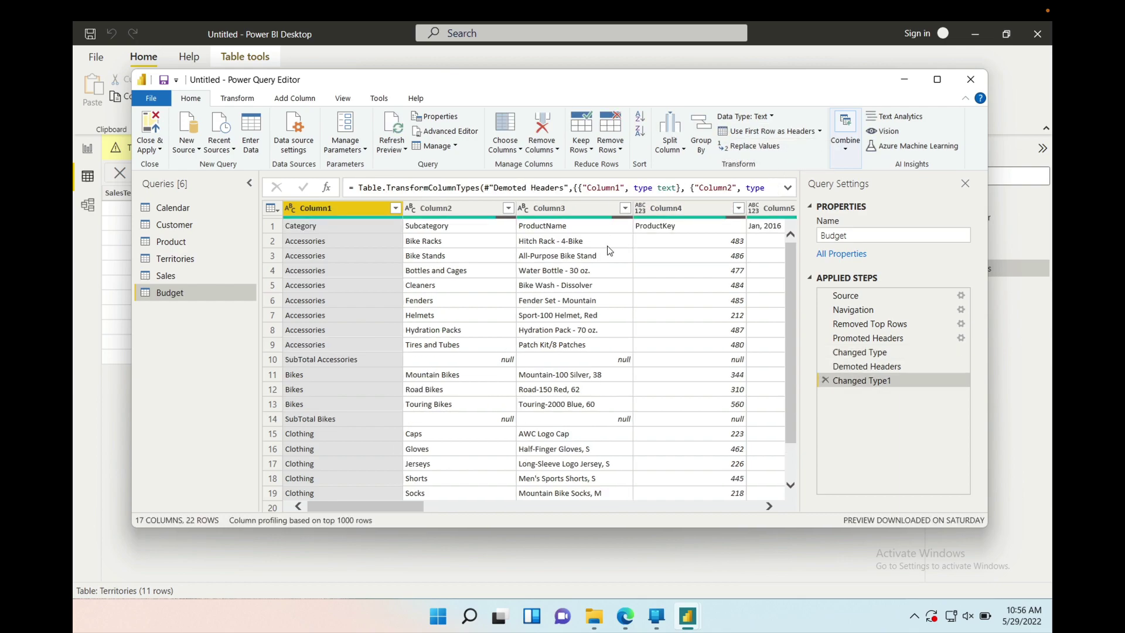
pyautogui.click(811, 132)
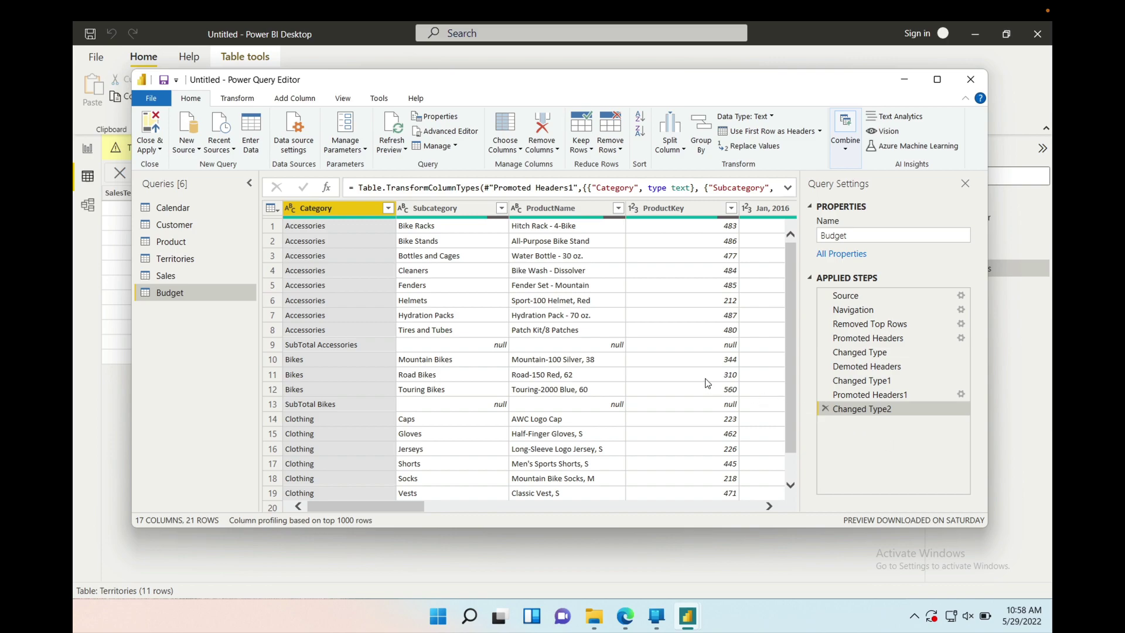
# Step: Review the current step's formula text and leave it unchanged
pyautogui.scroll(-1, 707, 383)
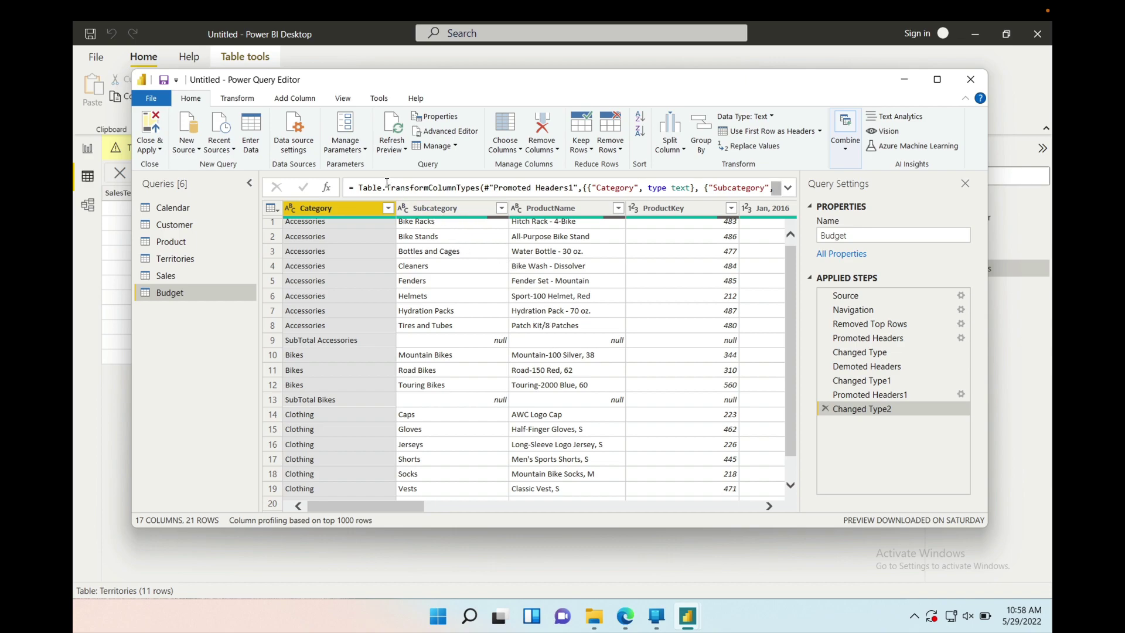
pyautogui.click(360, 188)
pyautogui.moveTo(360, 187); pyautogui.dragTo(758, 185)
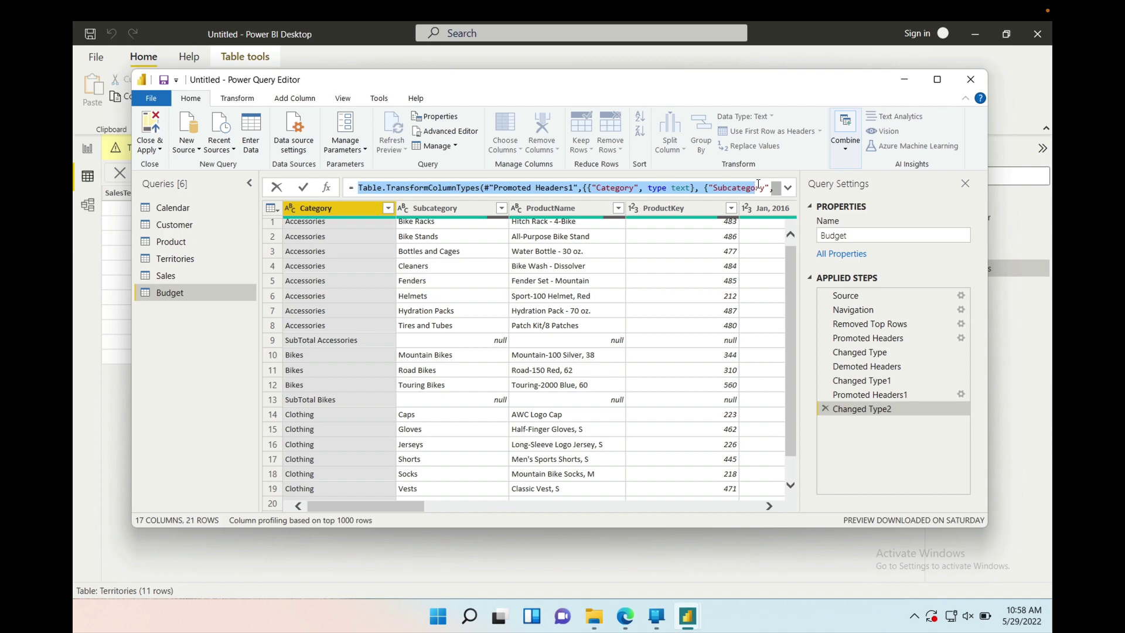
pyautogui.click(758, 186)
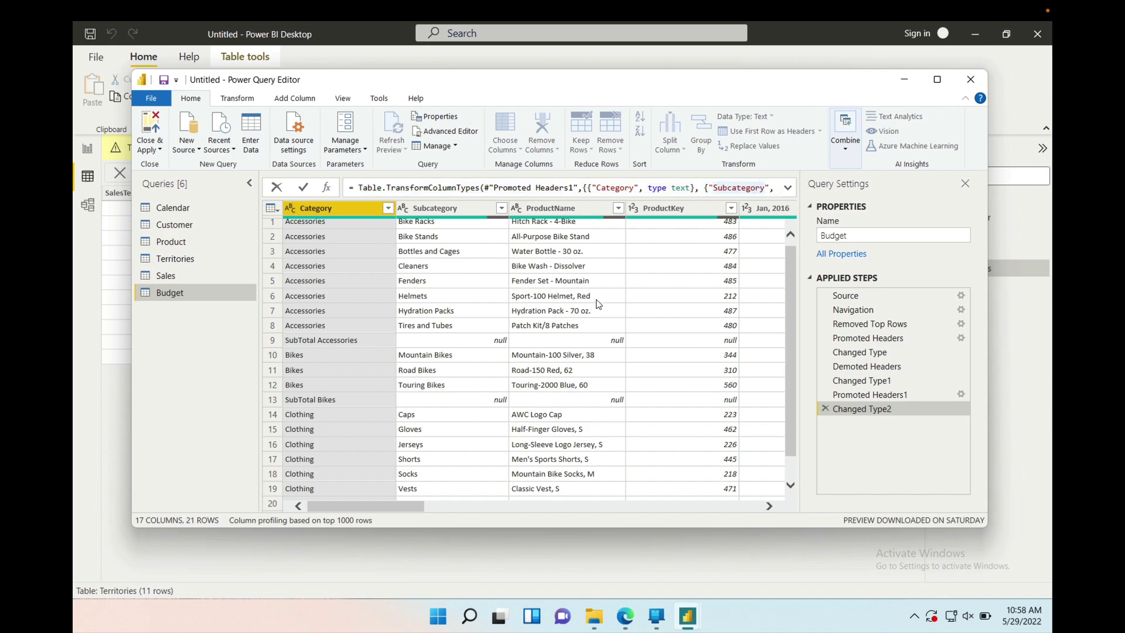
pyautogui.press('Escape')
# Step: Inspect the null Subcategory, ProductName and ProductKey cells in the SubTotal Accessories, Bikes and Clothing rows
pyautogui.click(475, 343)
pyautogui.click(589, 343)
pyautogui.click(687, 346)
pyautogui.scroll(-2, 689, 348)
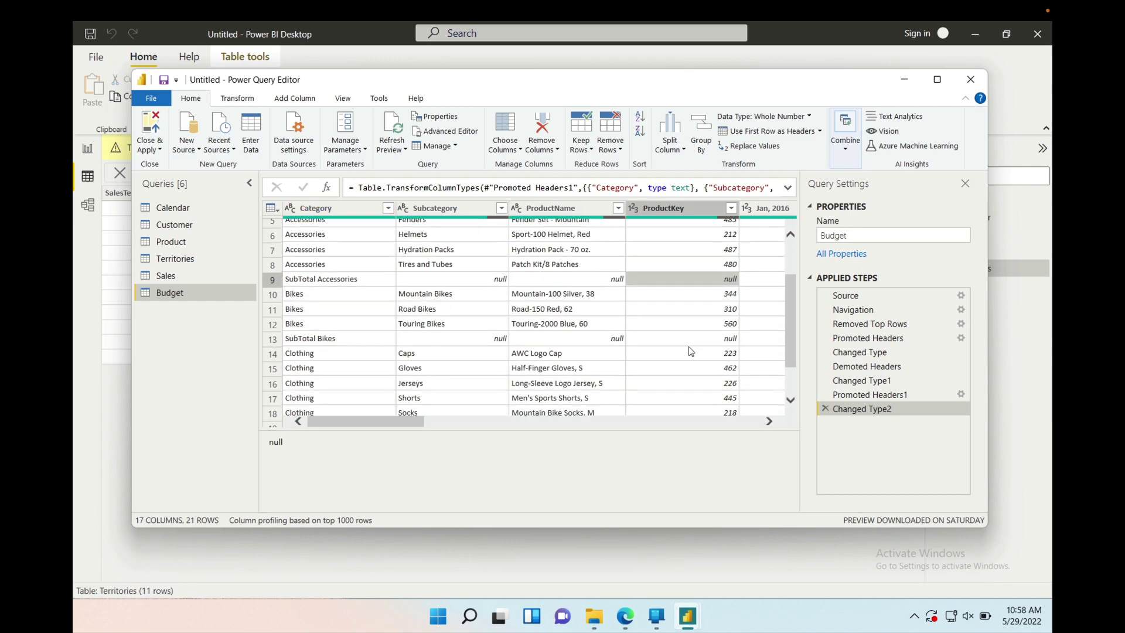
pyautogui.scroll(-2, 691, 351)
pyautogui.click(718, 297)
pyautogui.click(577, 297)
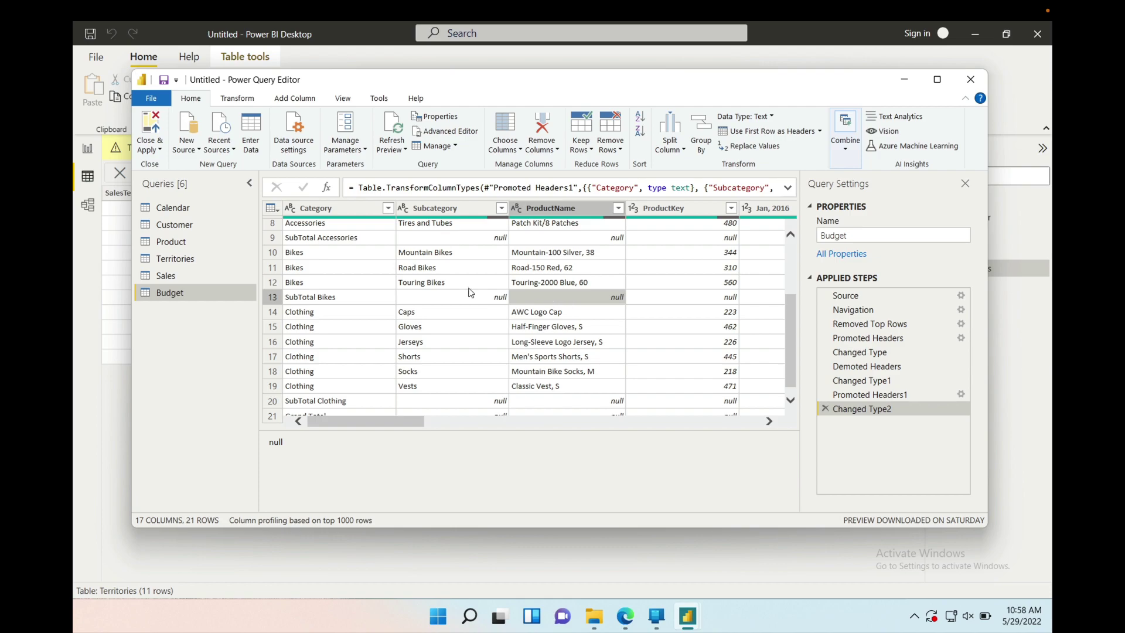
pyautogui.click(457, 282)
pyautogui.click(456, 296)
pyautogui.scroll(-1, 460, 347)
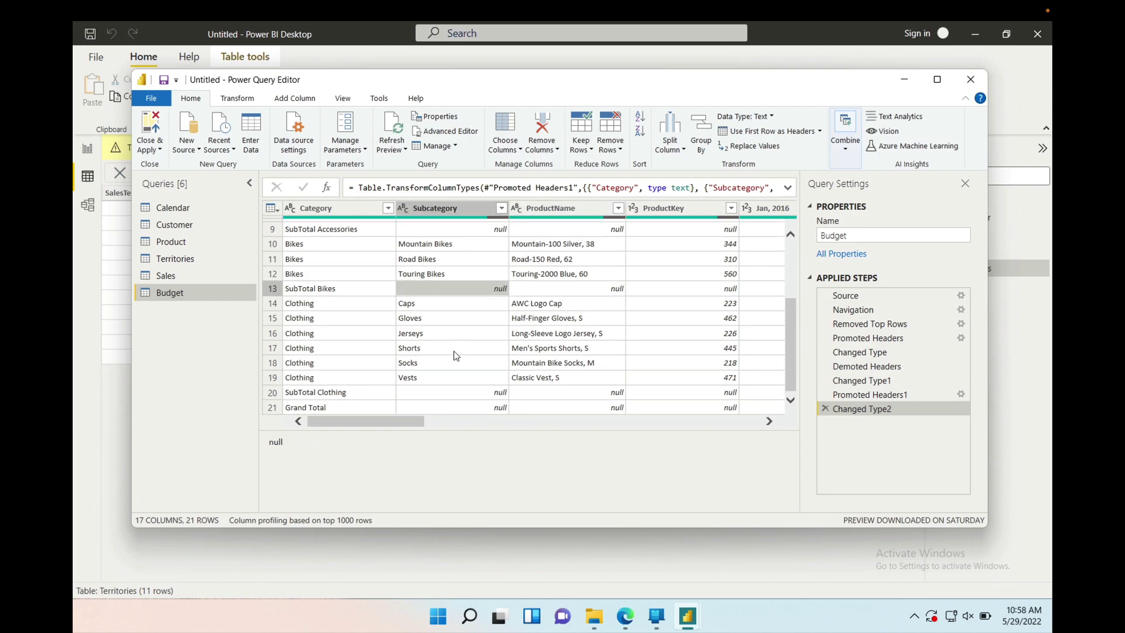
pyautogui.click(471, 395)
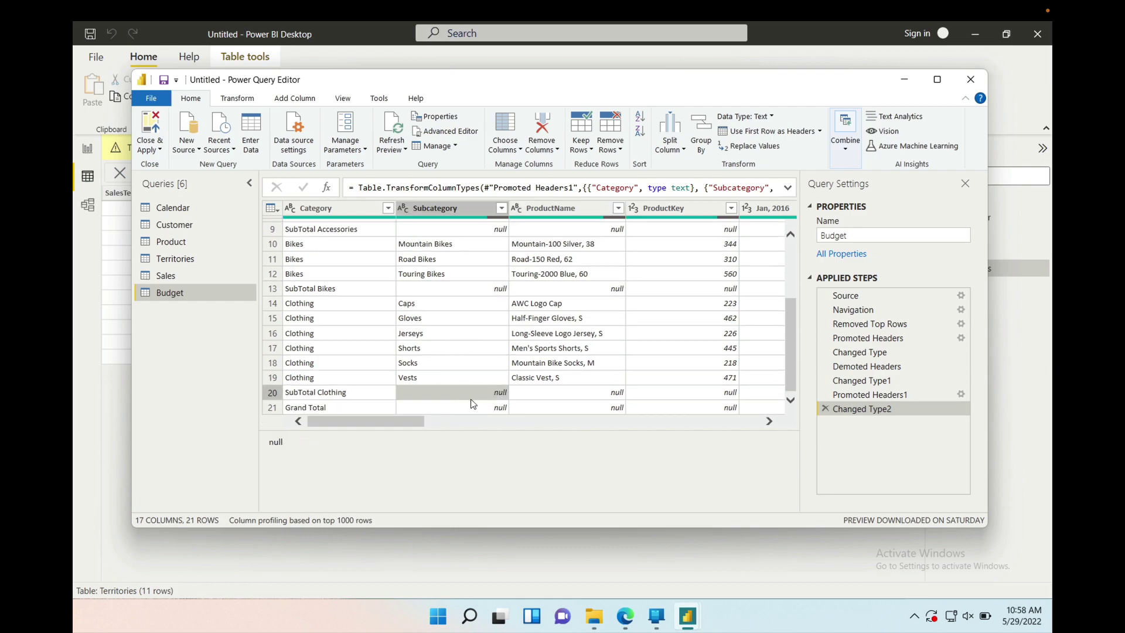
pyautogui.click(555, 392)
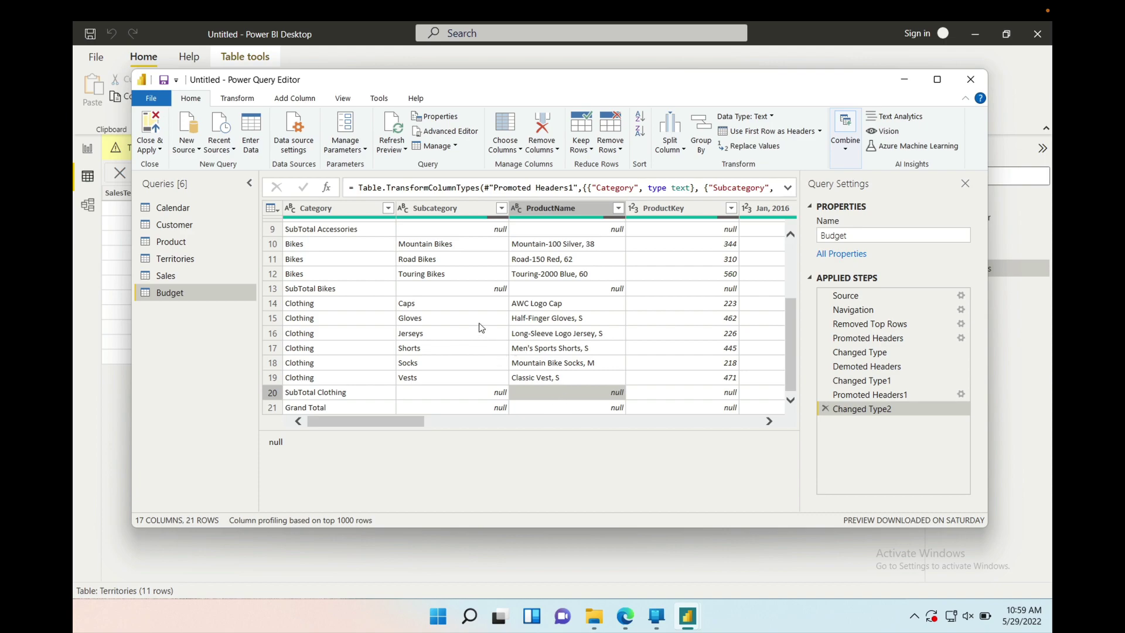
# Step: Select the Category column and show its filter value list
pyautogui.scroll(3, 480, 327)
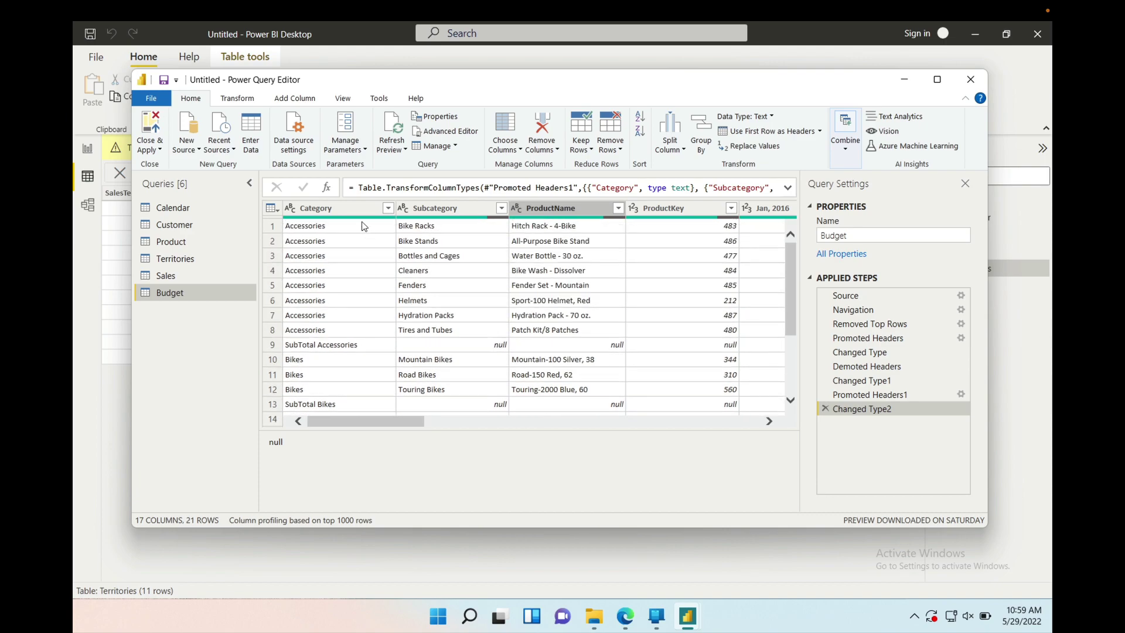
pyautogui.click(349, 205)
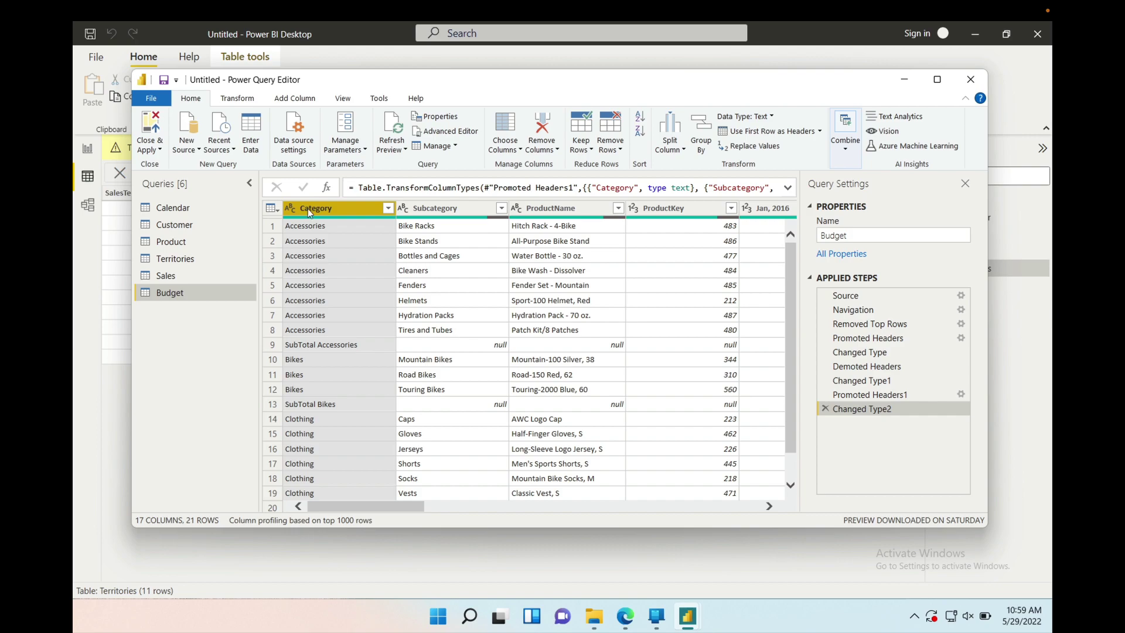
pyautogui.click(387, 209)
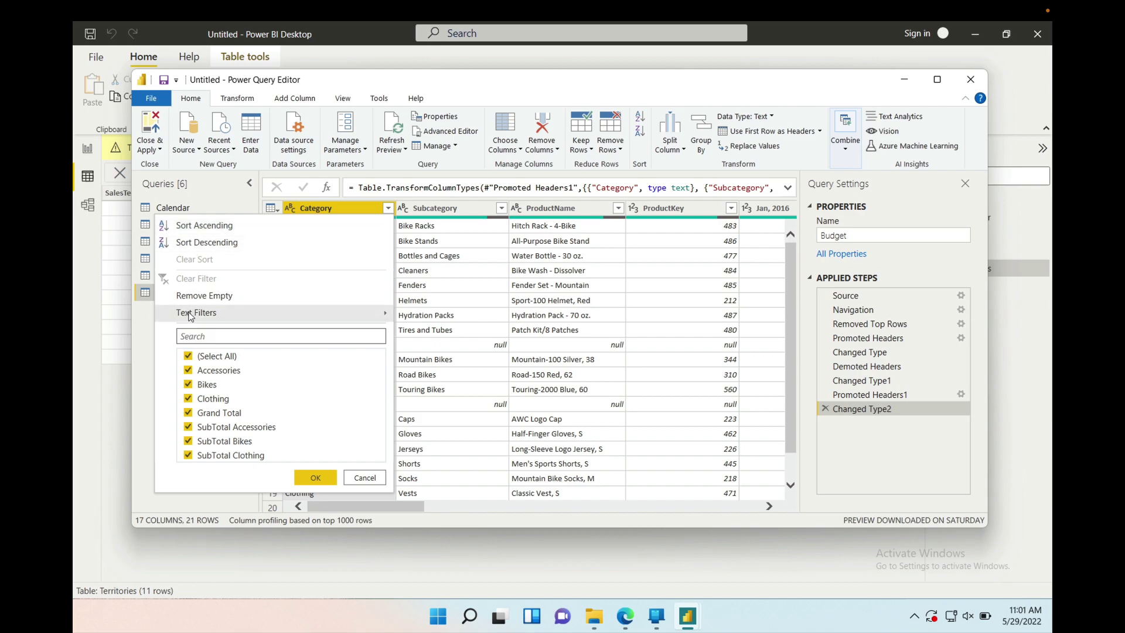
# Step: Dismiss the Category filter list unchanged, reopen it and bring up the Text Filters conditions
pyautogui.moveTo(195, 314)
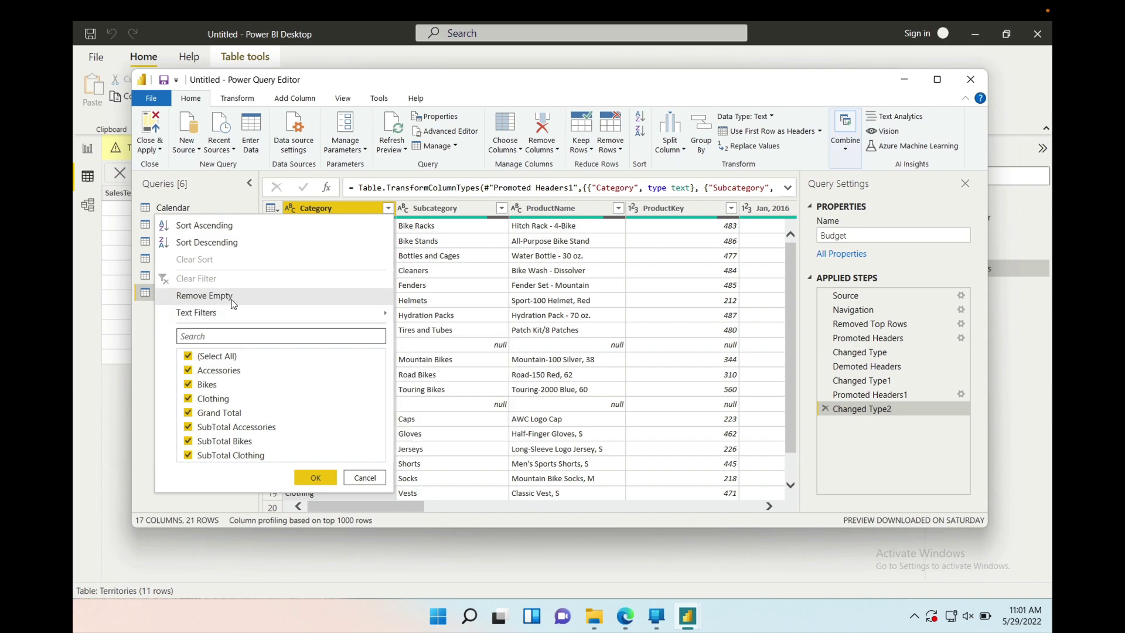
pyautogui.click(482, 332)
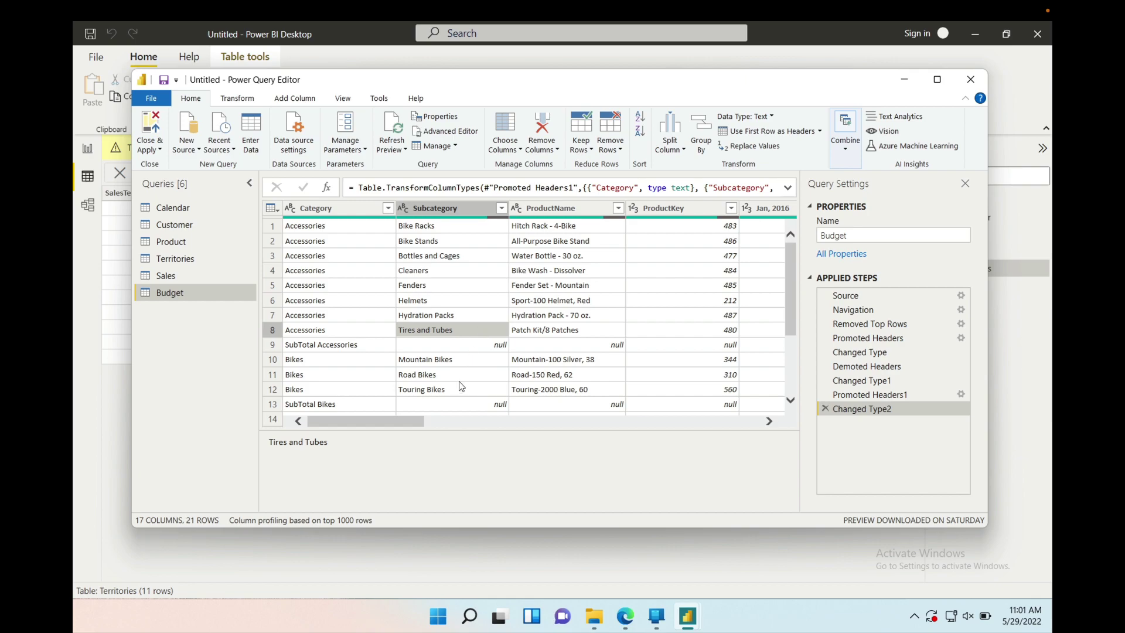
pyautogui.scroll(-3, 345, 359)
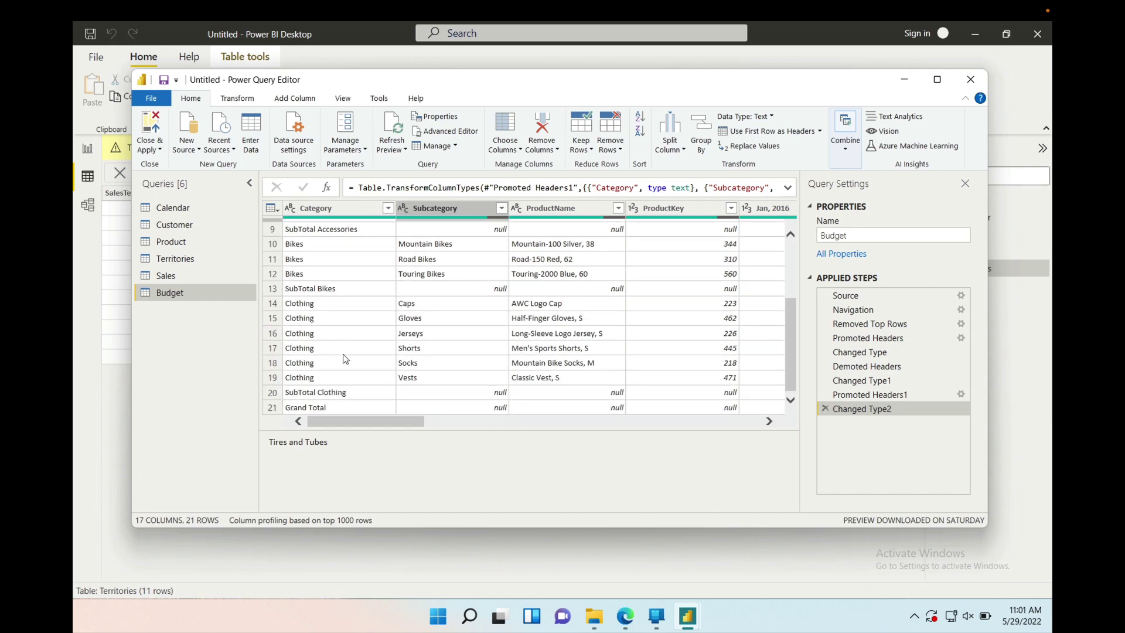
pyautogui.scroll(3, 346, 359)
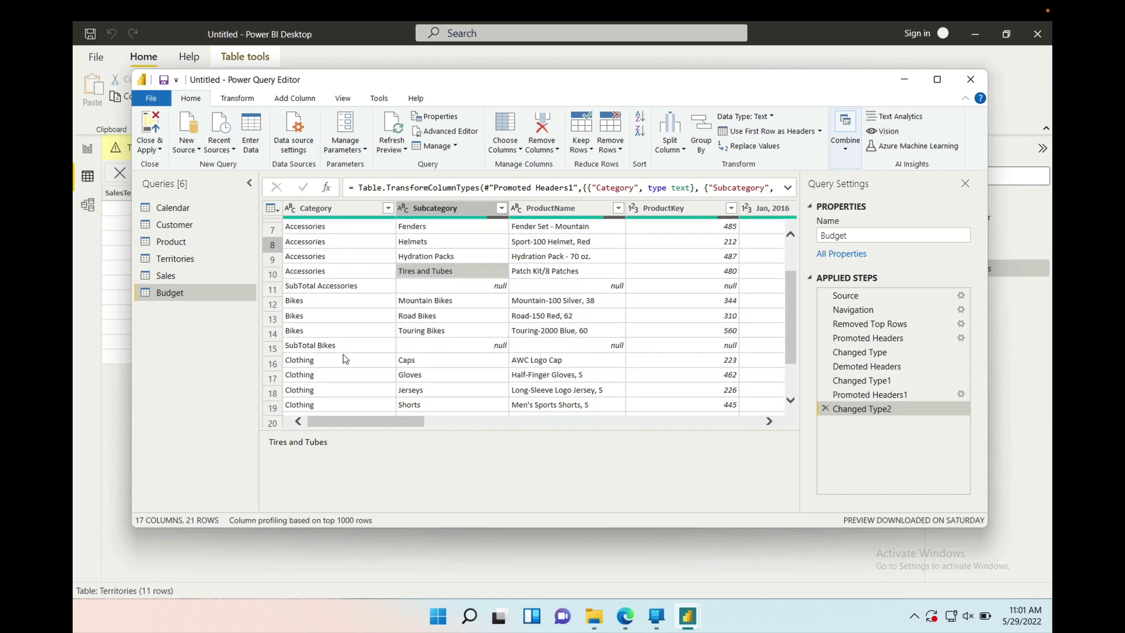
pyautogui.click(387, 209)
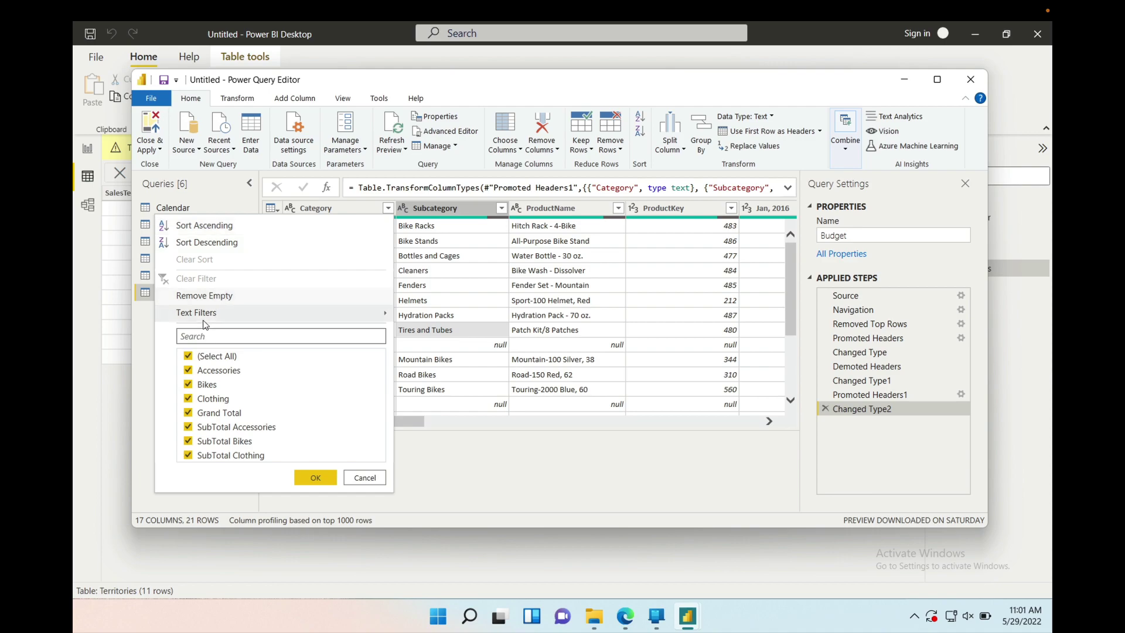
pyautogui.moveTo(200, 316)
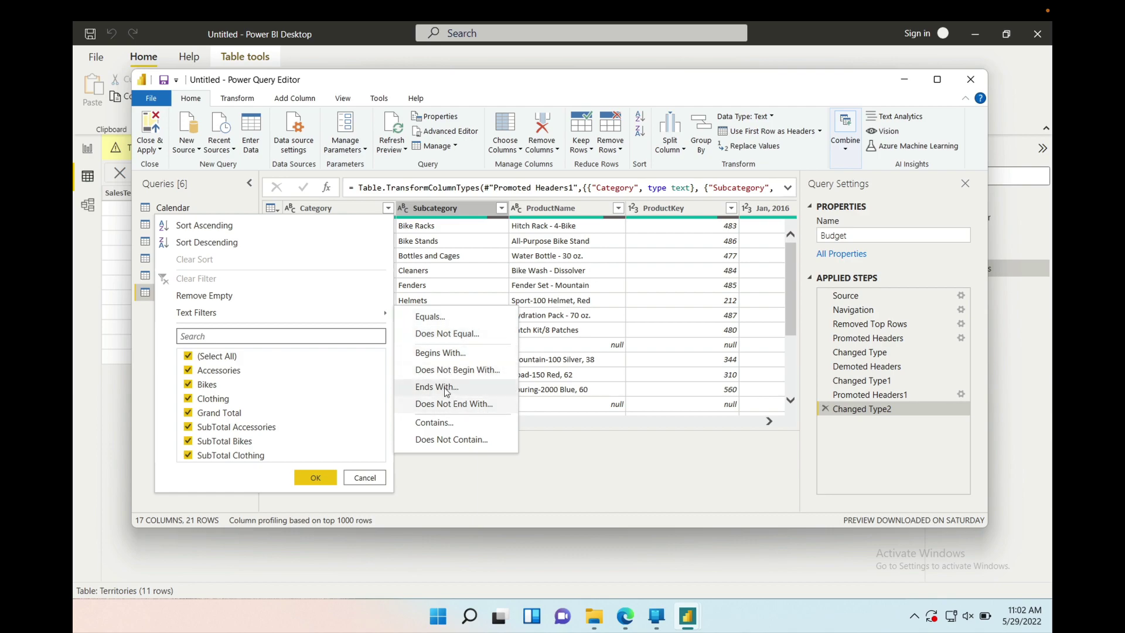
# Step: Start a Does Not Contain filter on Category, then move the Filter Rows dialog aside to reveal the table
pyautogui.click(451, 439)
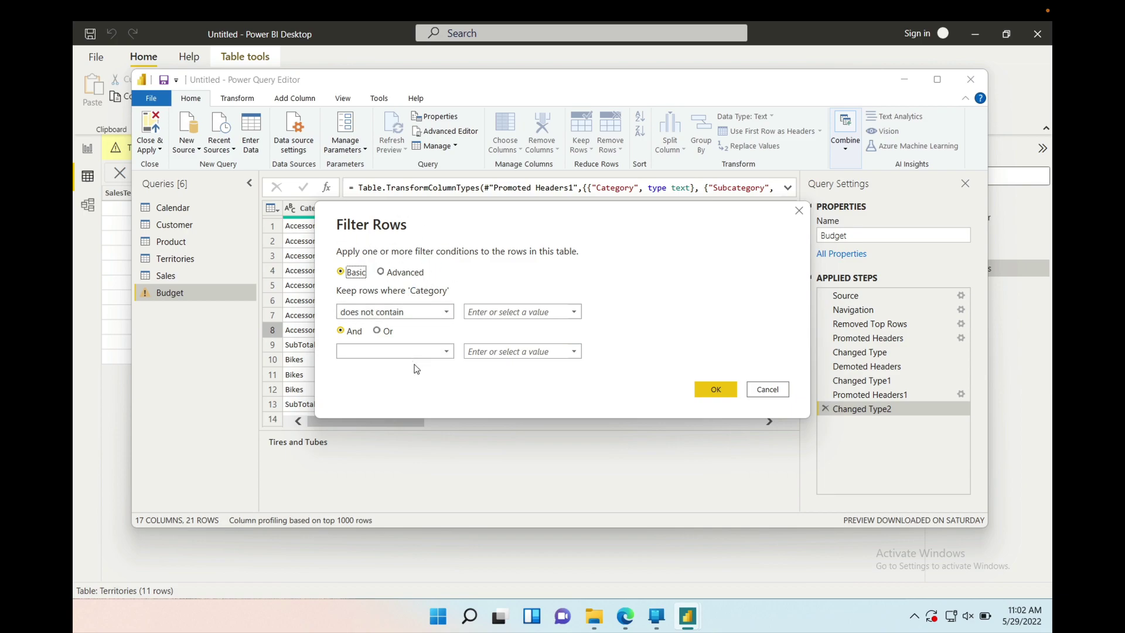
pyautogui.click(484, 311)
pyautogui.moveTo(539, 224); pyautogui.dragTo(637, 486)
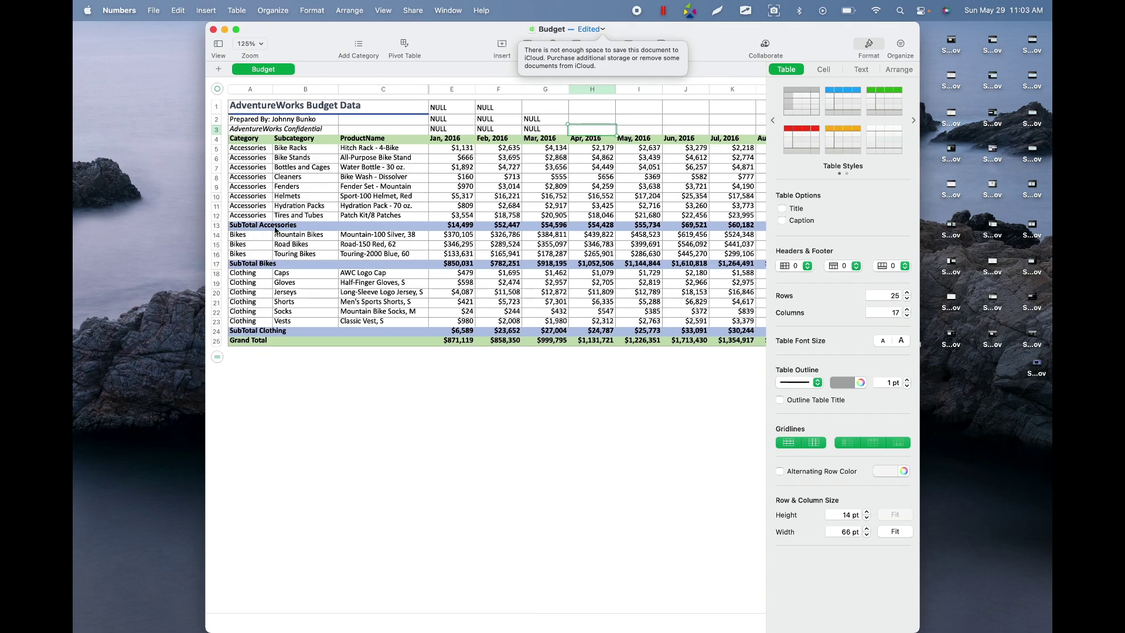
pyautogui.click(361, 228)
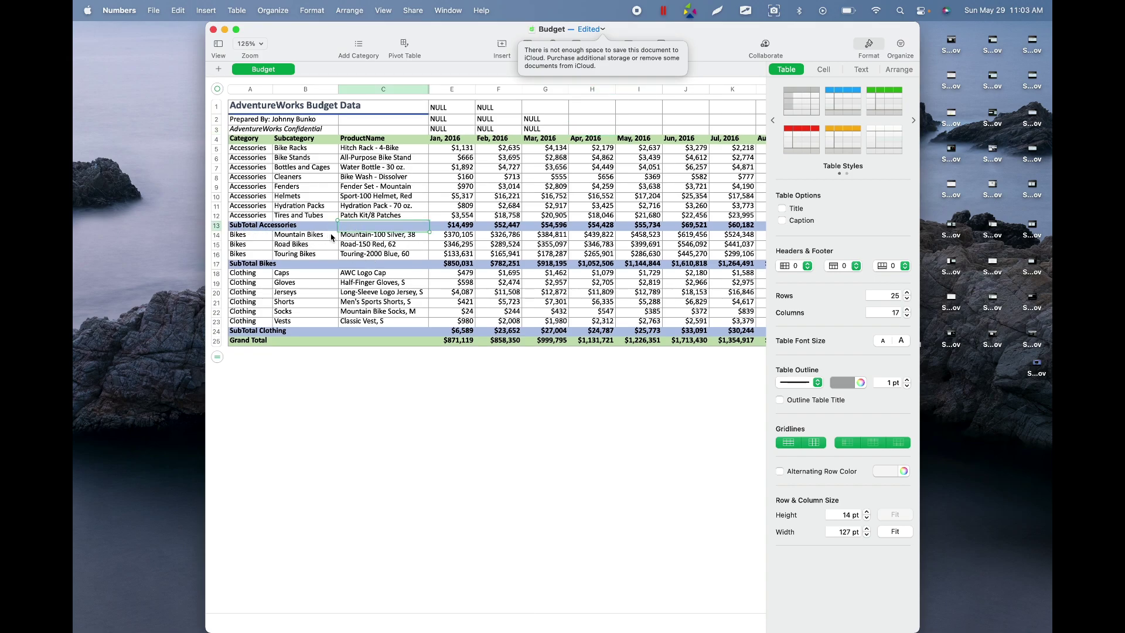
pyautogui.click(370, 267)
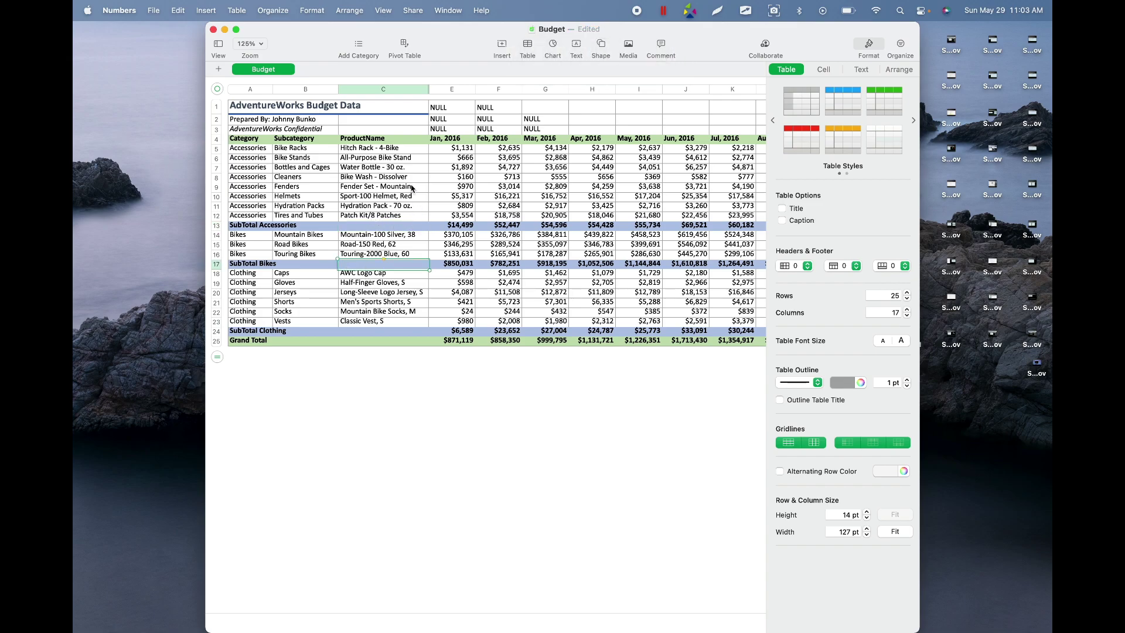
pyautogui.click(381, 227)
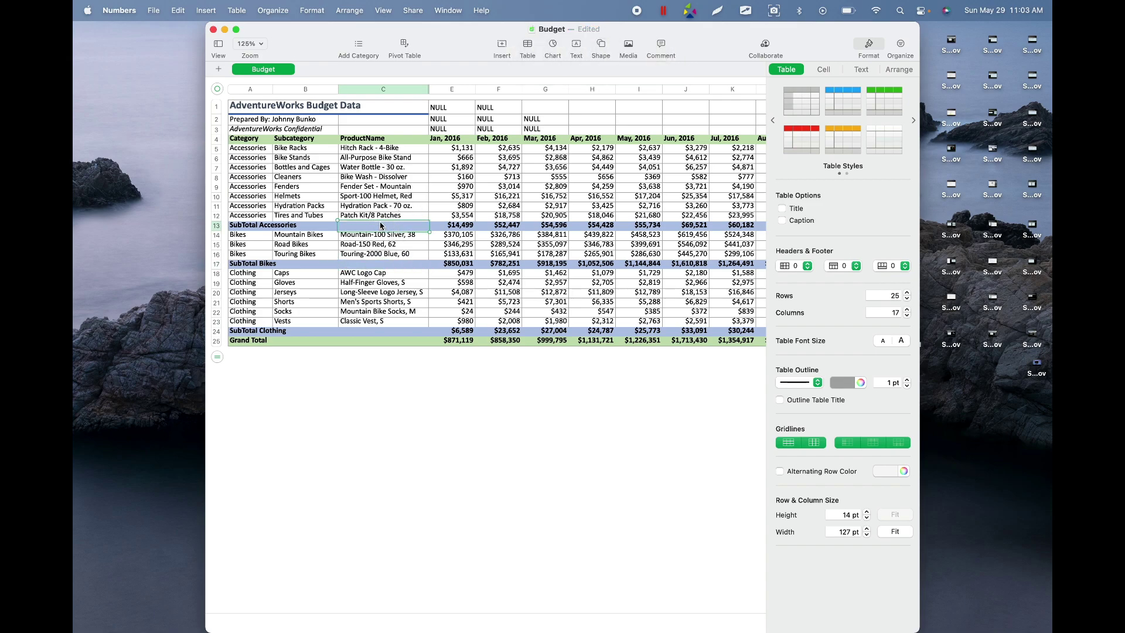
pyautogui.click(389, 263)
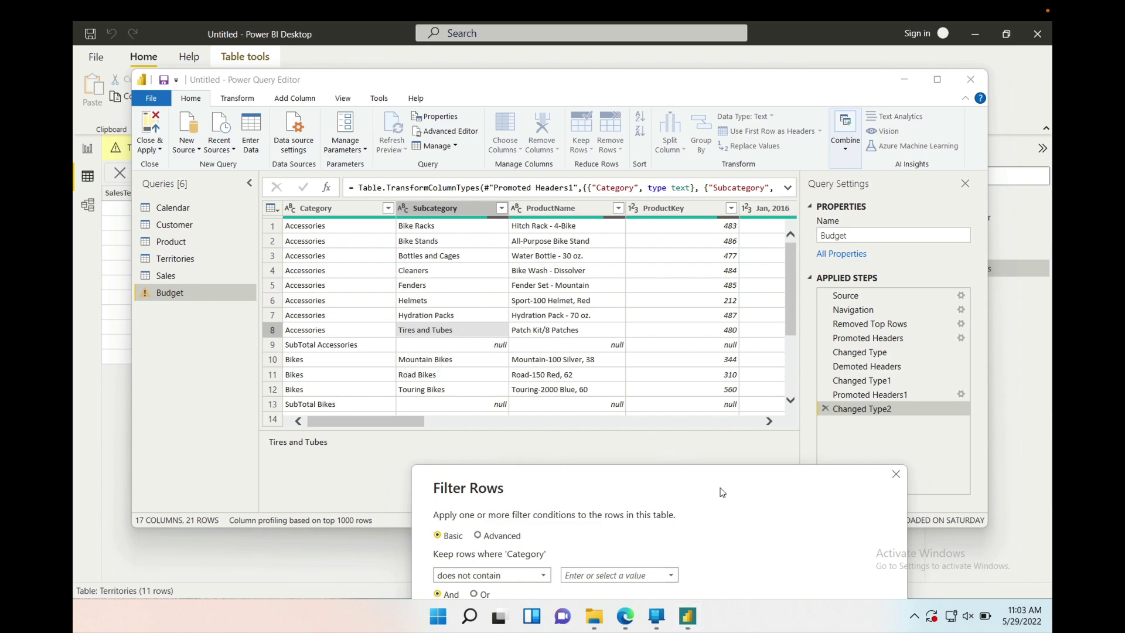
# Step: Filter out Category rows containing 'Total', leaving 17 rows
pyautogui.click(482, 342)
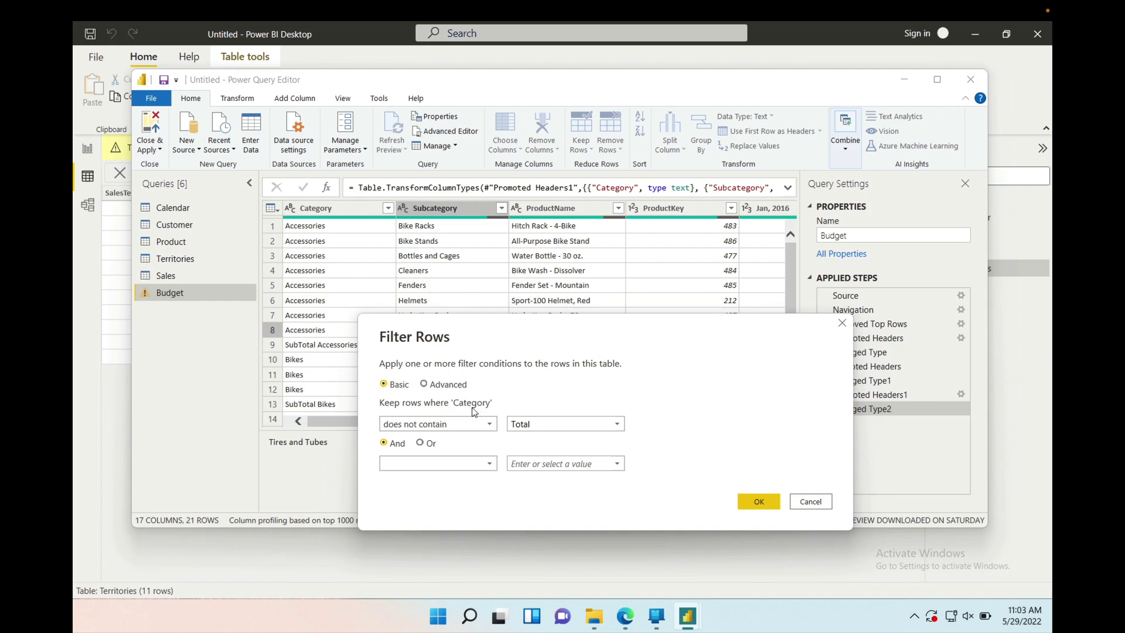
pyautogui.doubleClick(516, 425)
pyautogui.click(516, 426)
pyautogui.click(513, 424)
pyautogui.click(756, 502)
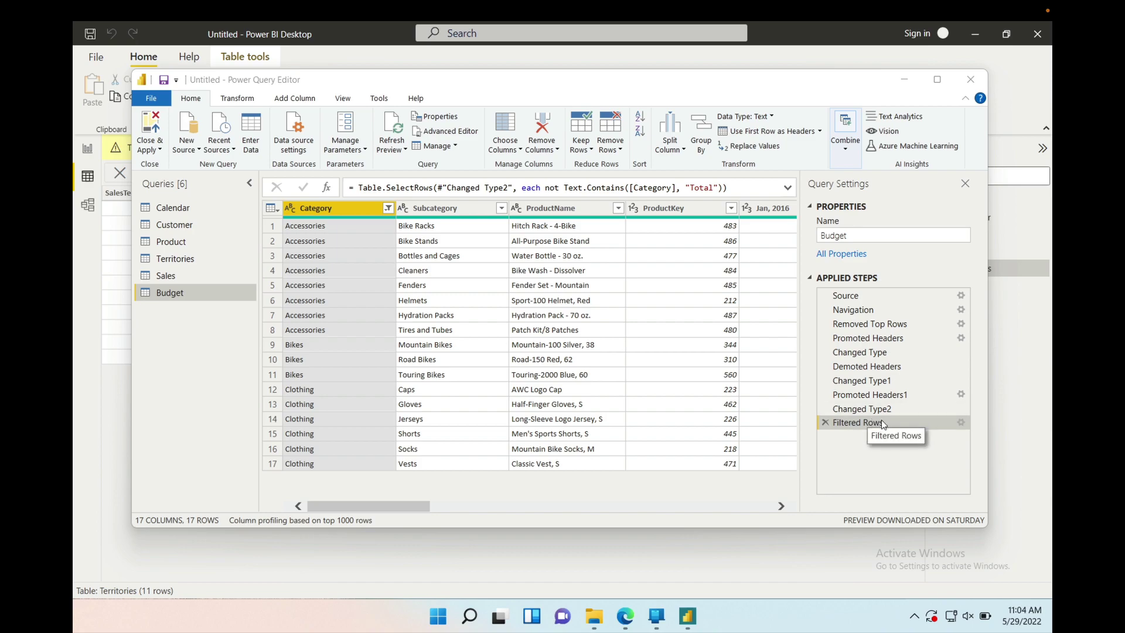
# Step: Reopen the Filtered Rows settings, cancel without changes, and bring the Grand Total column into view
pyautogui.click(961, 423)
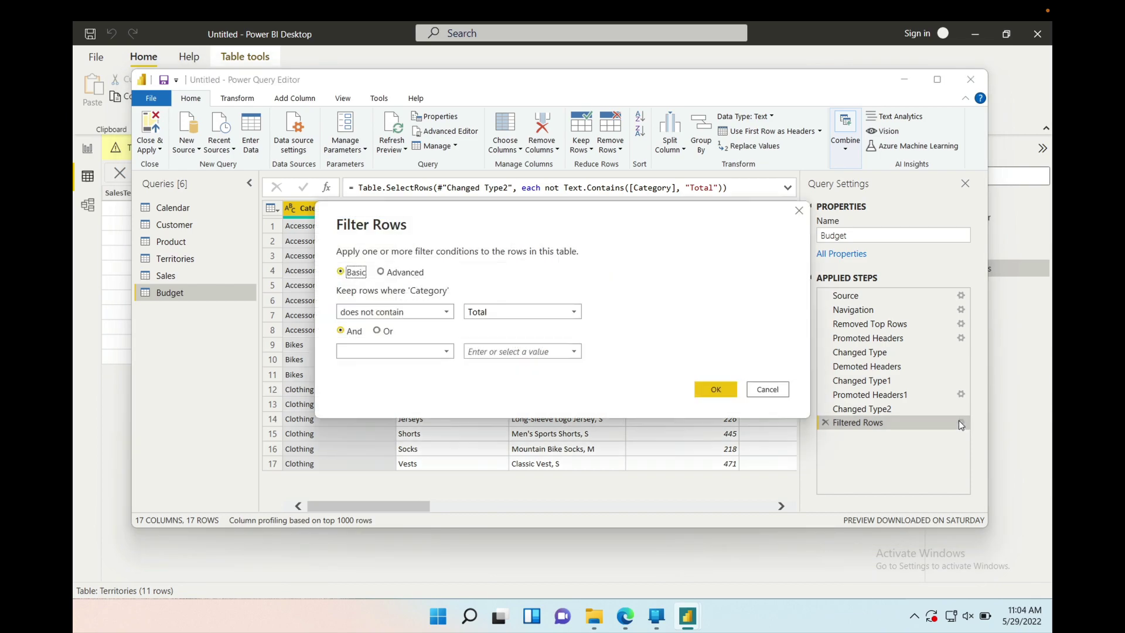
pyautogui.click(772, 390)
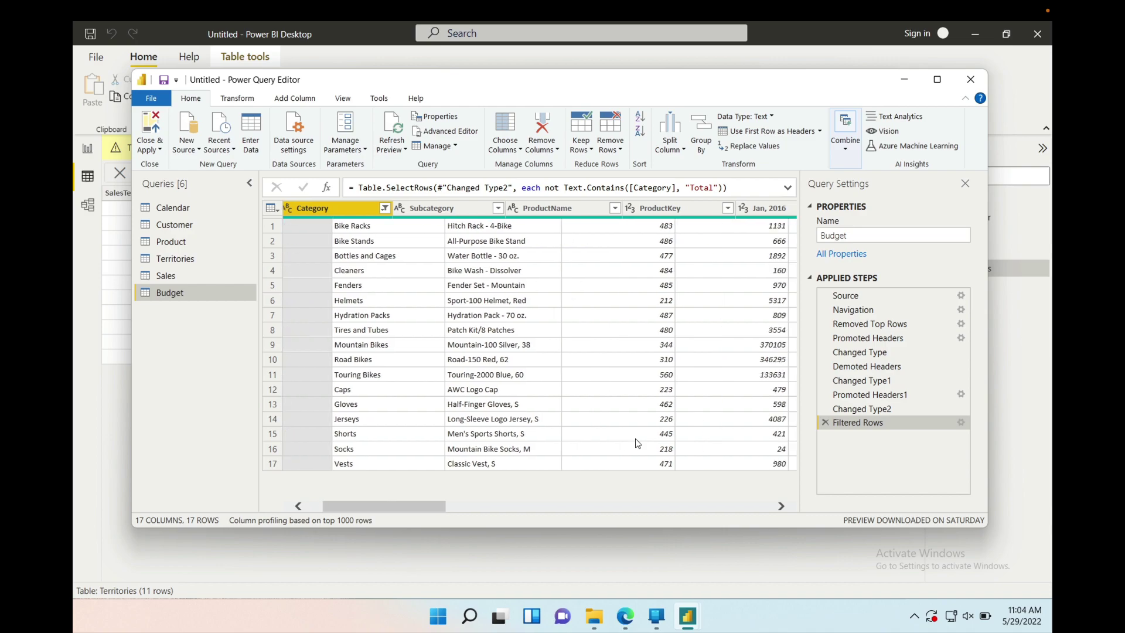
pyautogui.hscroll(5, 635, 439)
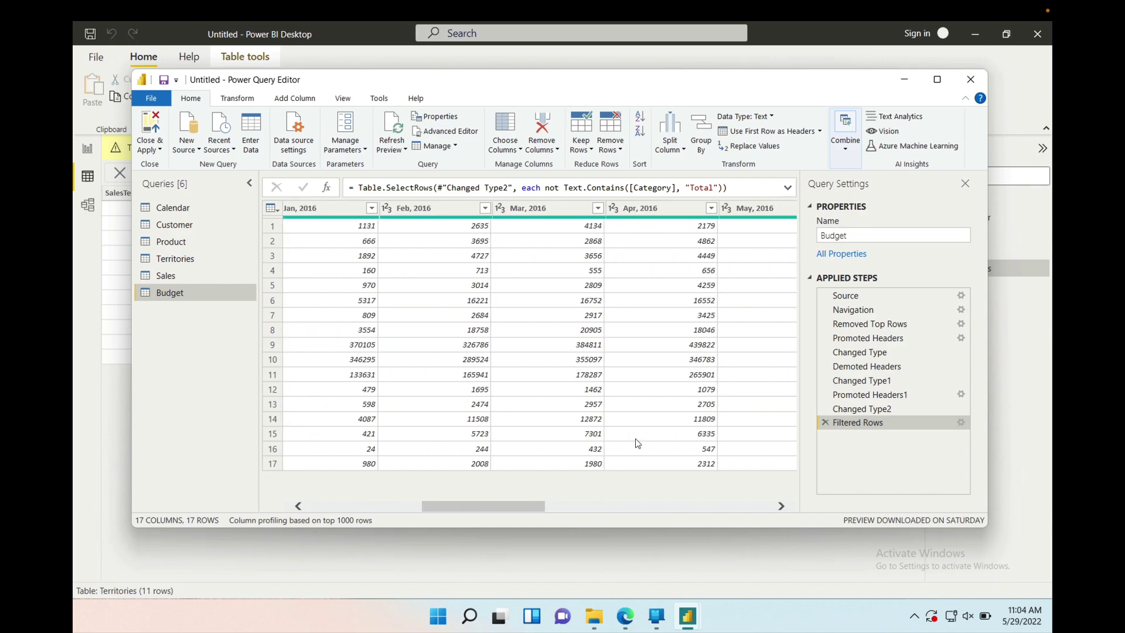
pyautogui.hscroll(6, 638, 444)
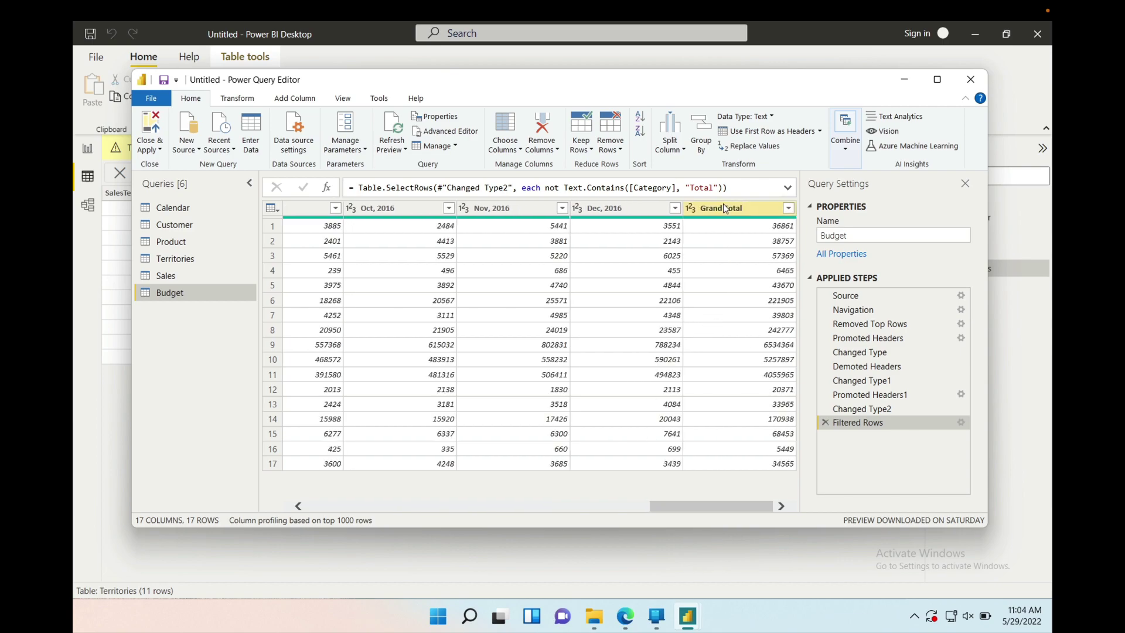
# Step: Remove the Grand Total column, leaving 16 columns ending at Dec, 2016
pyautogui.click(751, 209)
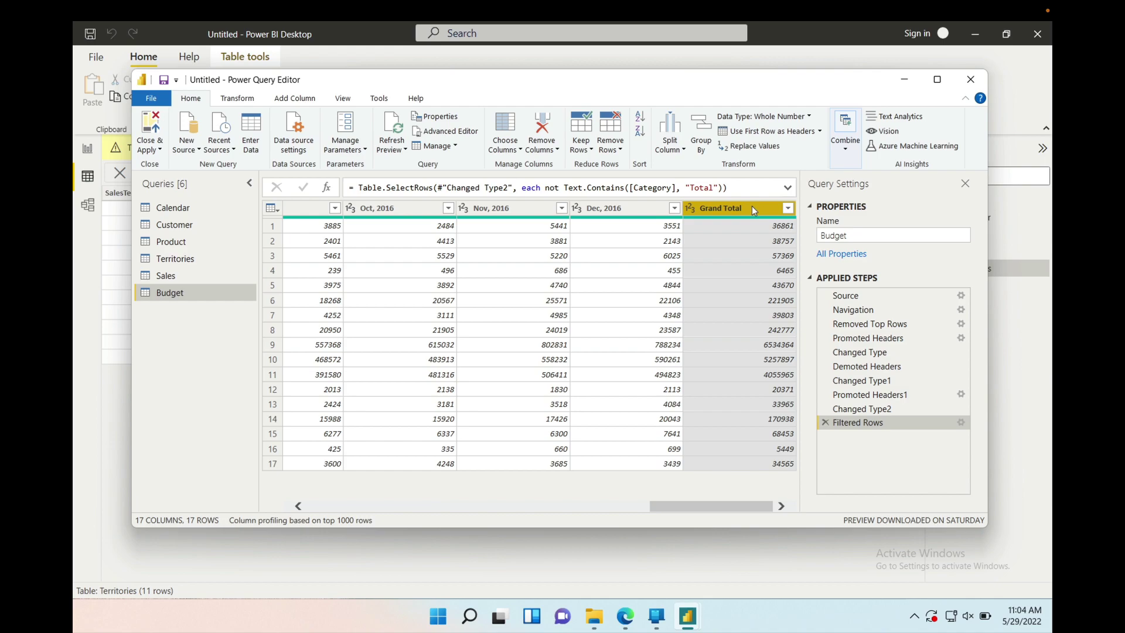
pyautogui.rightClick(754, 210)
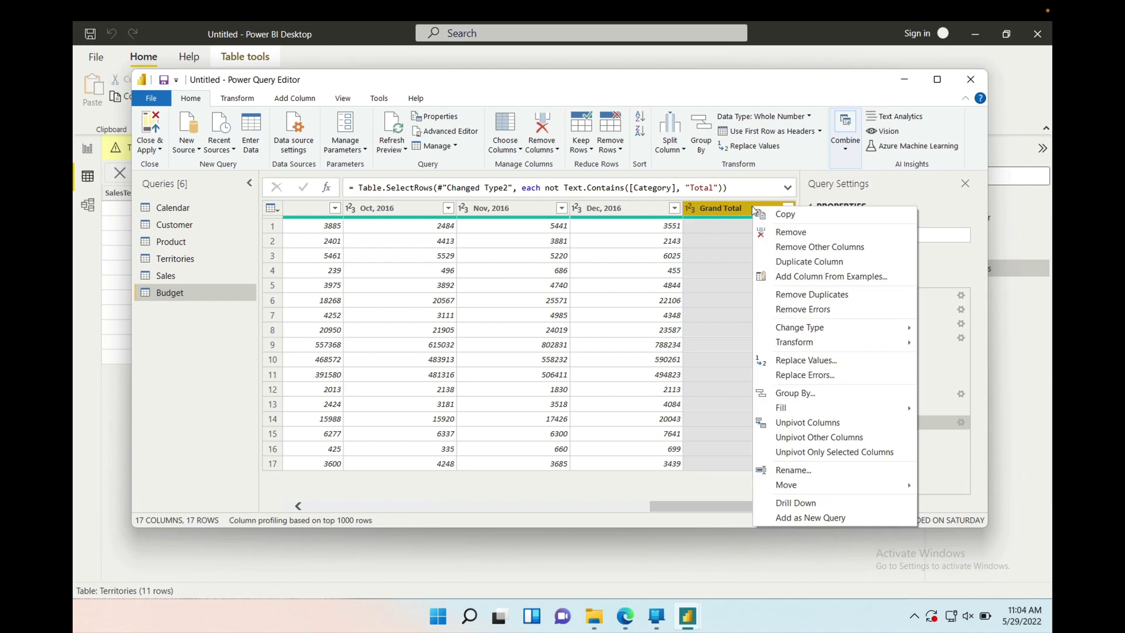
pyautogui.click(791, 232)
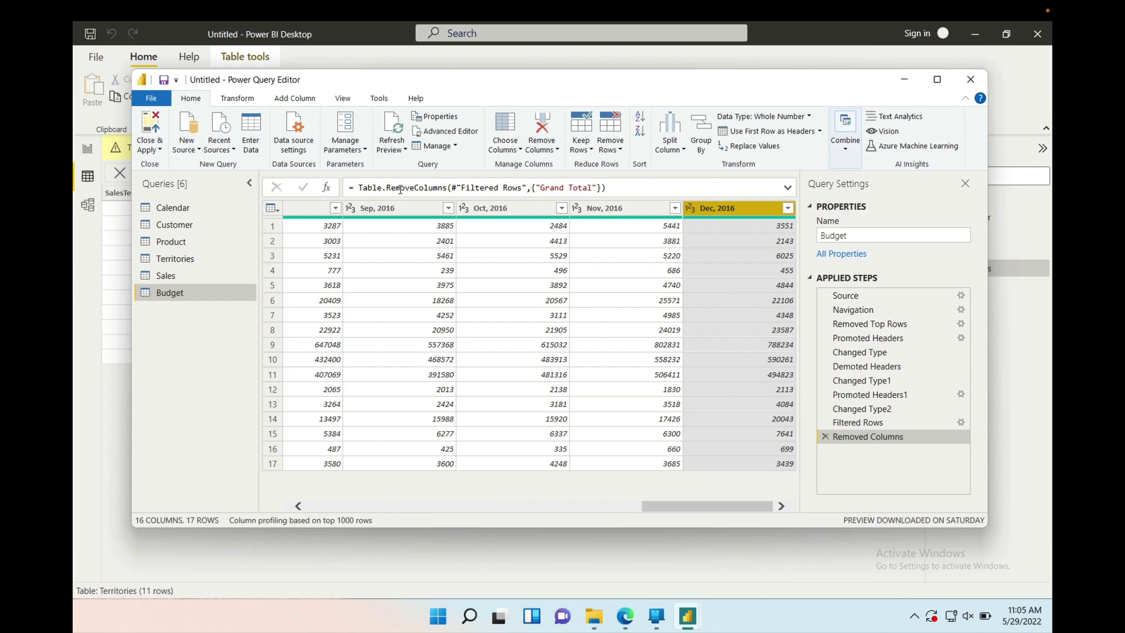
pyautogui.click(355, 188)
pyautogui.moveTo(355, 187); pyautogui.dragTo(614, 189)
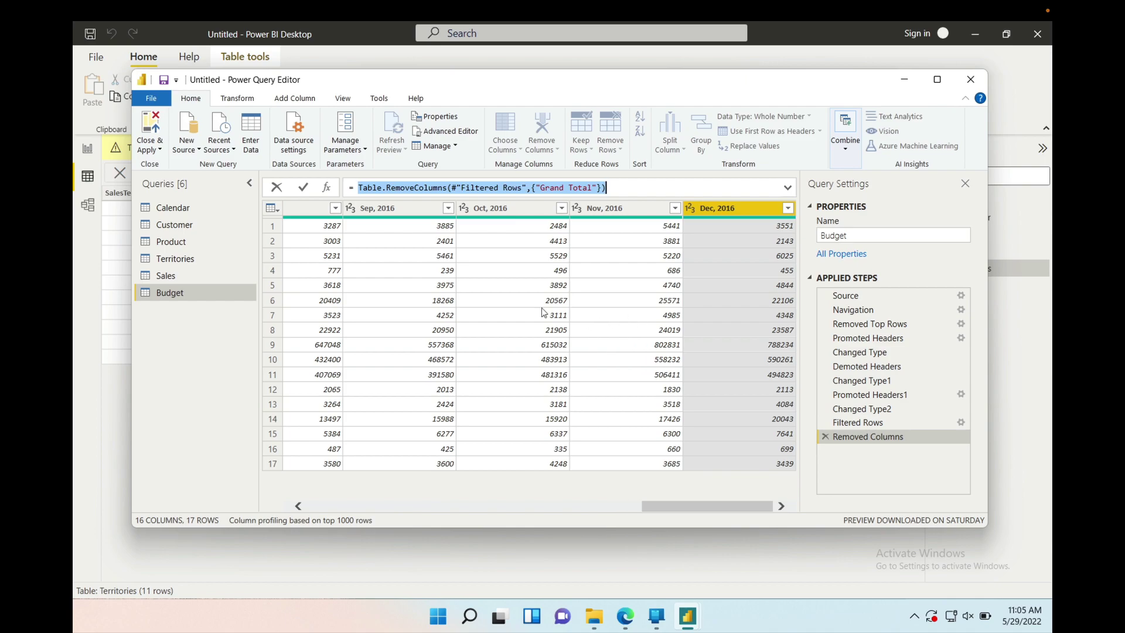
pyautogui.press('Return')
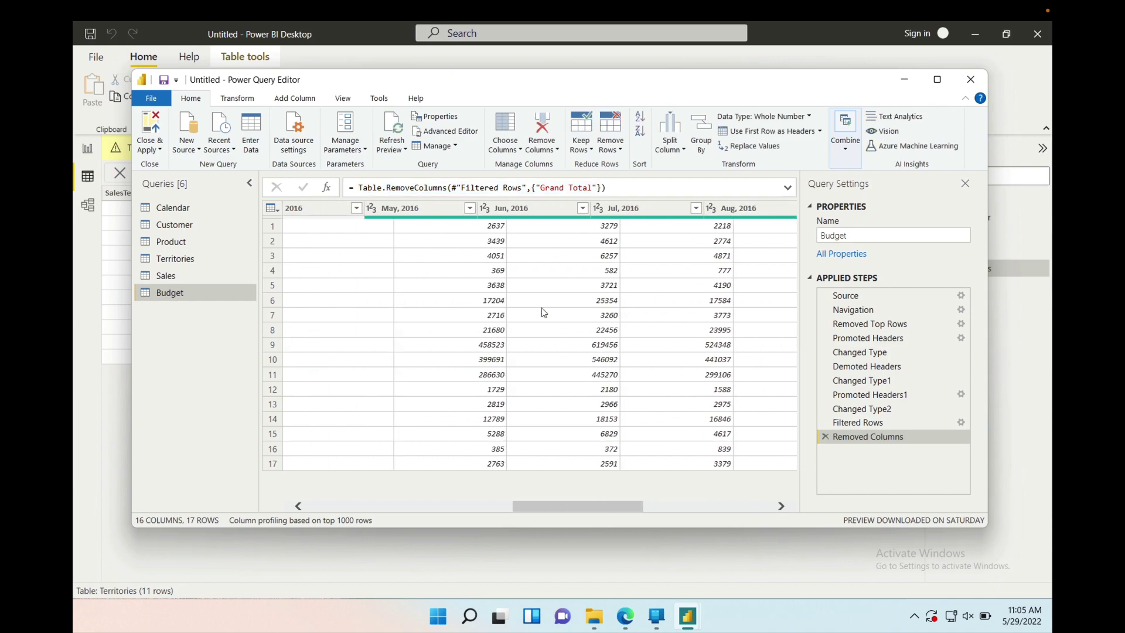